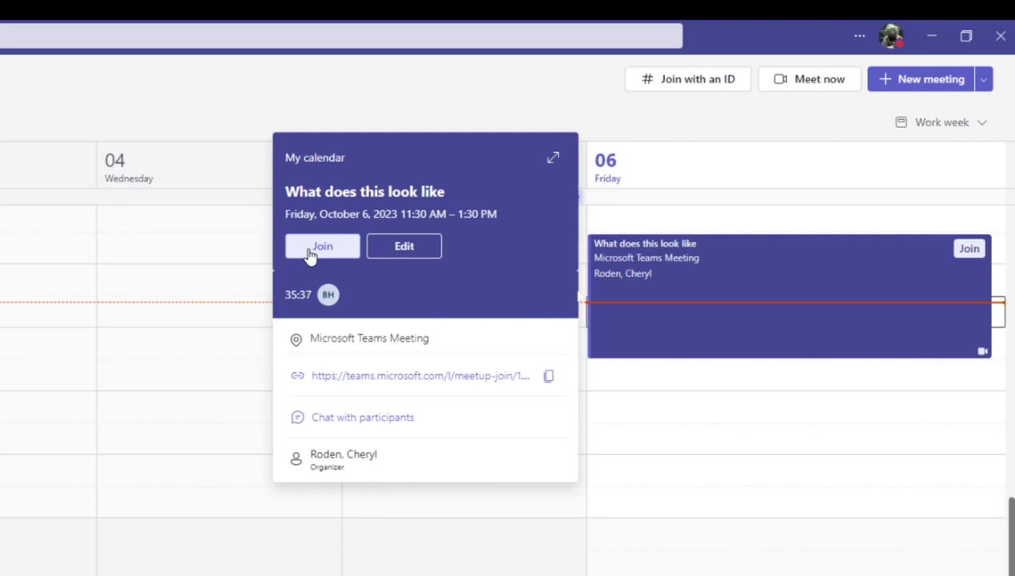
Start joining the "What does this look like" meeting and open the full list of video effects
{"action": "left_click", "coordinate": [310, 249]}
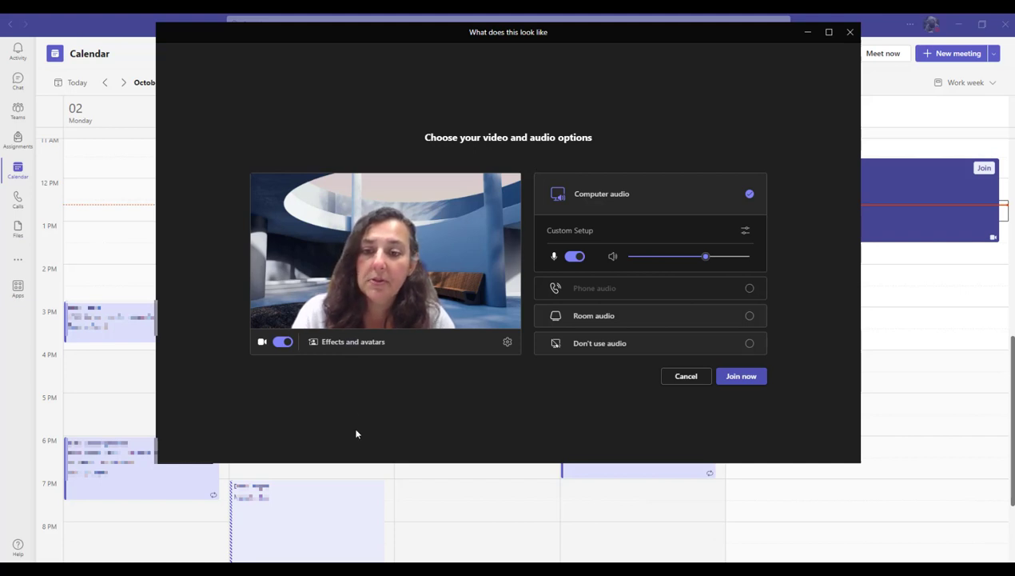
{"action": "left_click", "coordinate": [359, 345]}
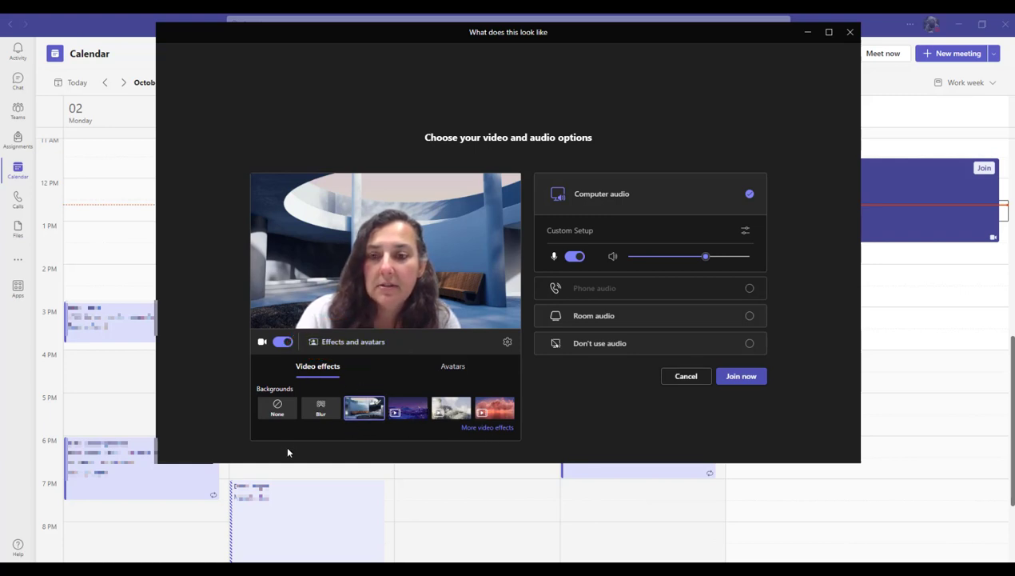
{"action": "left_click", "coordinate": [487, 429]}
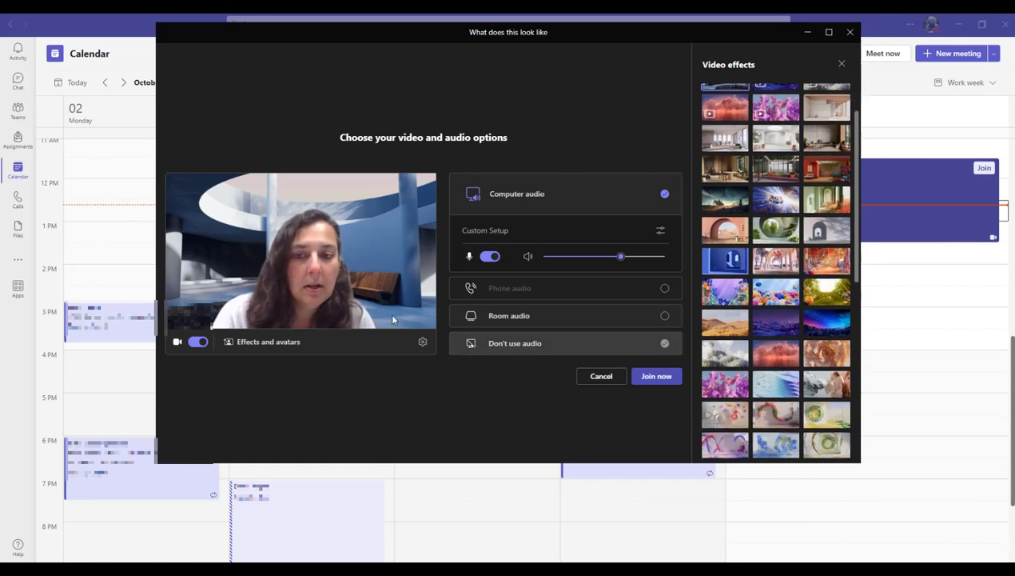
Try the Blur background for the camera and reselect the blue lounge background image
{"action": "scroll", "coordinate": [768, 160], "scroll_direction": "up", "scroll_amount": 3}
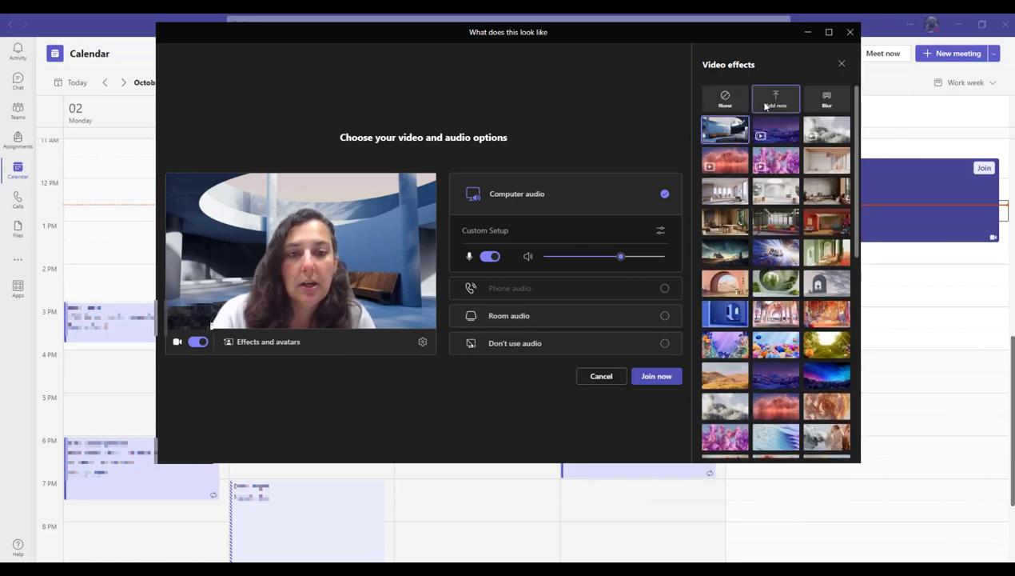
{"action": "mouse_move", "coordinate": [765, 106]}
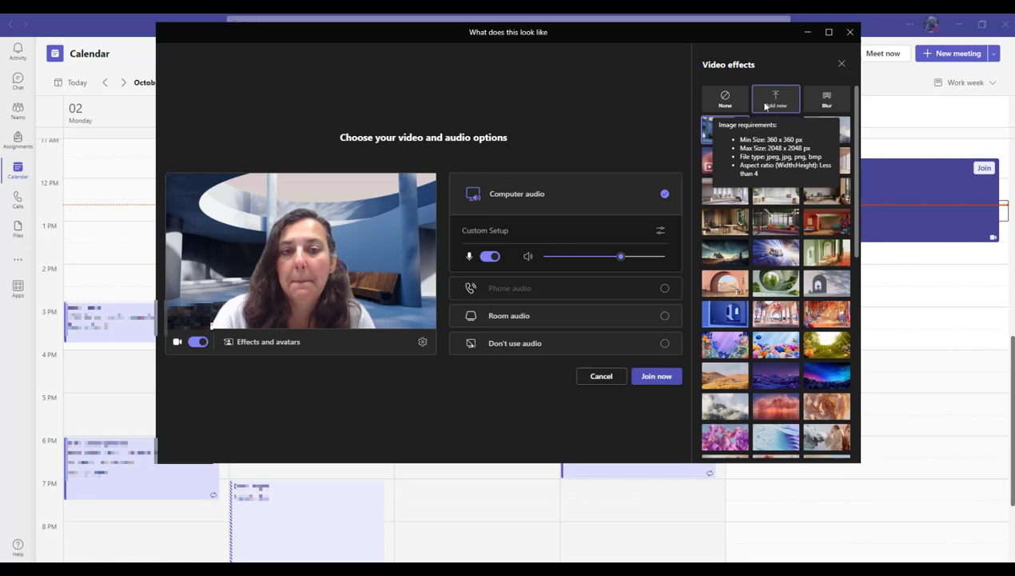
{"action": "left_click", "coordinate": [833, 95]}
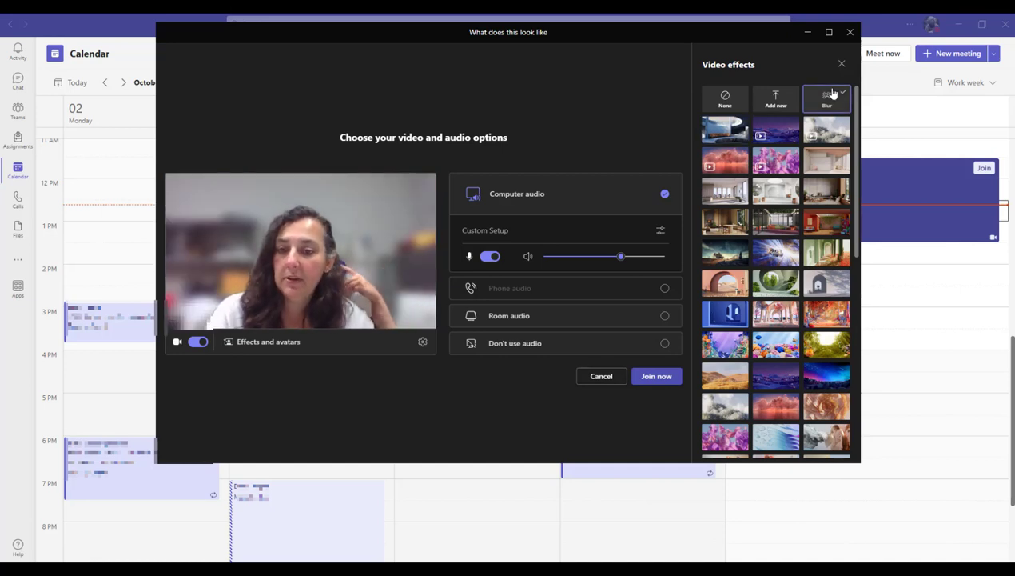
{"action": "left_click", "coordinate": [724, 127]}
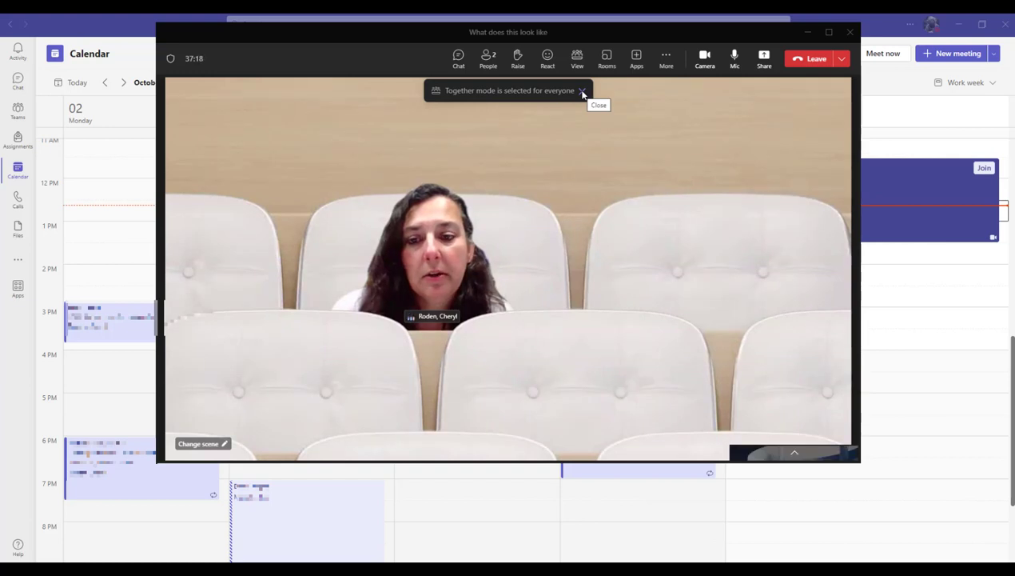
Dismiss the Together mode notice and switch the meeting to Gallery view
{"action": "left_click", "coordinate": [582, 90]}
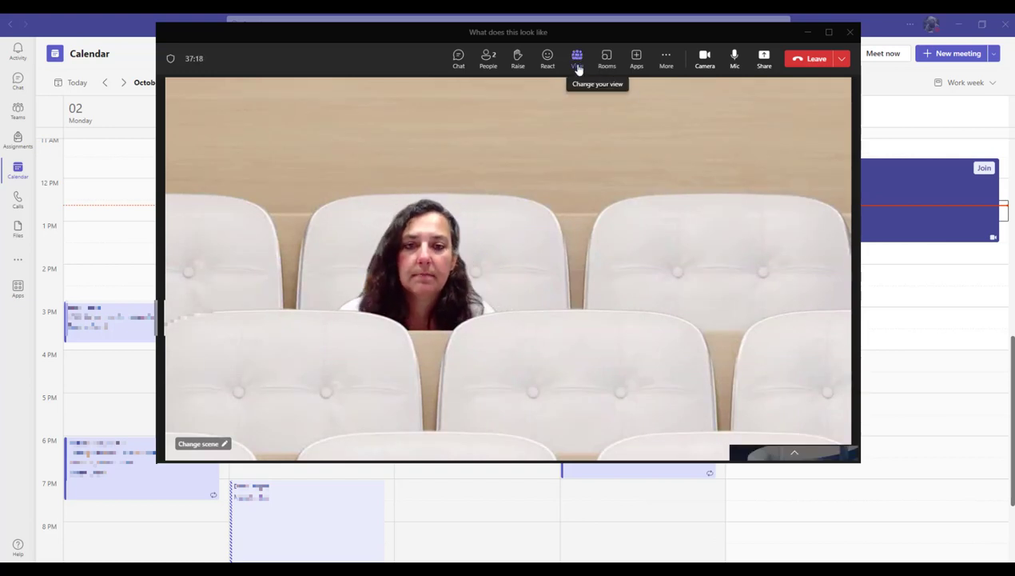
{"action": "left_click", "coordinate": [578, 58]}
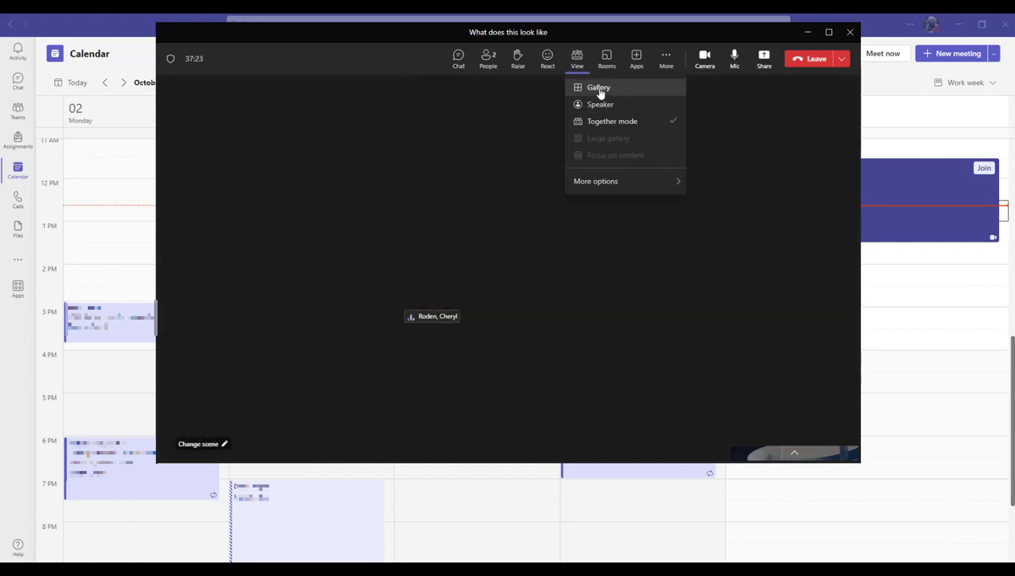
{"action": "left_click", "coordinate": [599, 90]}
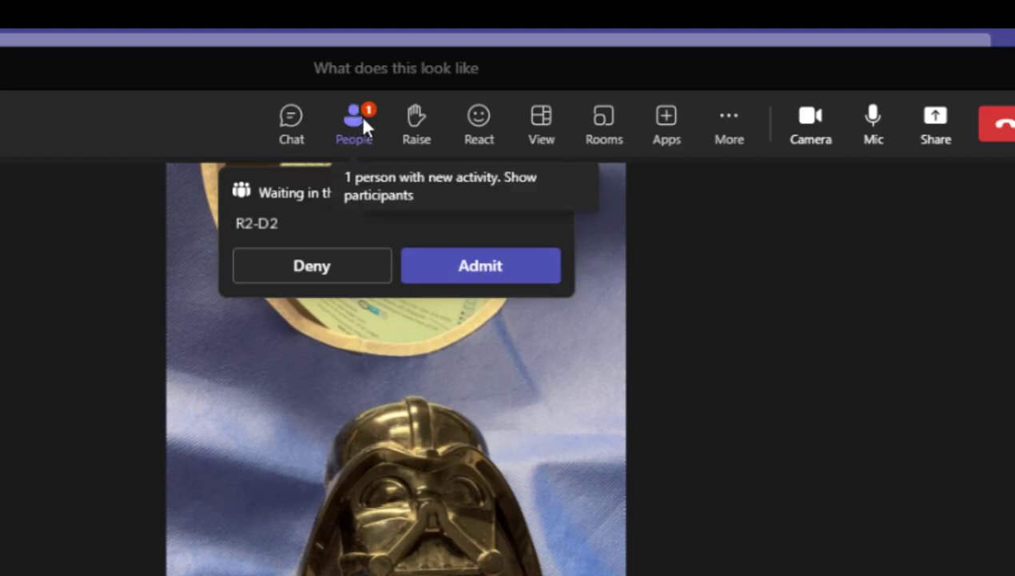
Admit R2-D2 from the lobby and maximize the meeting window
{"action": "left_click", "coordinate": [473, 277]}
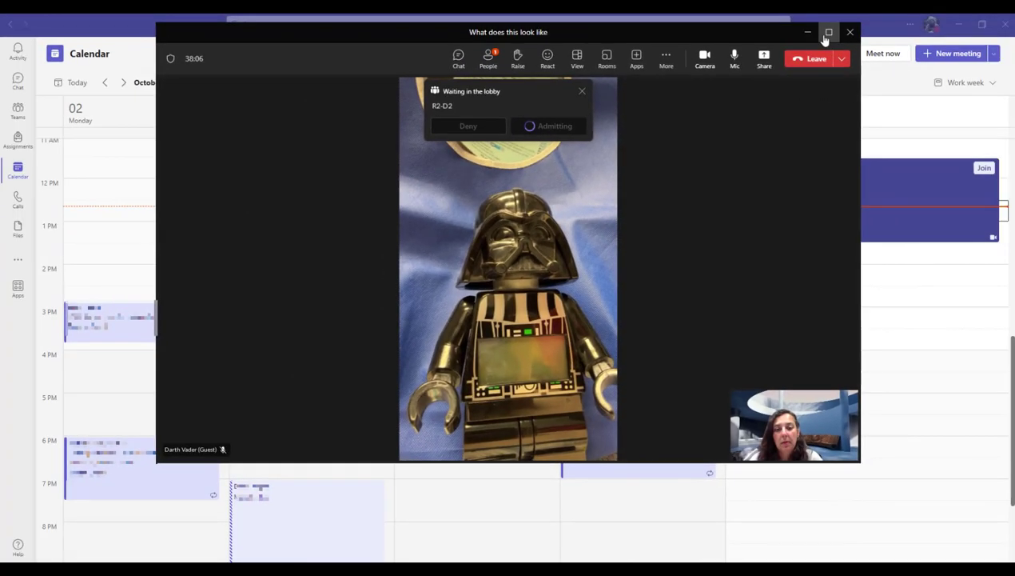
{"action": "left_click", "coordinate": [827, 34]}
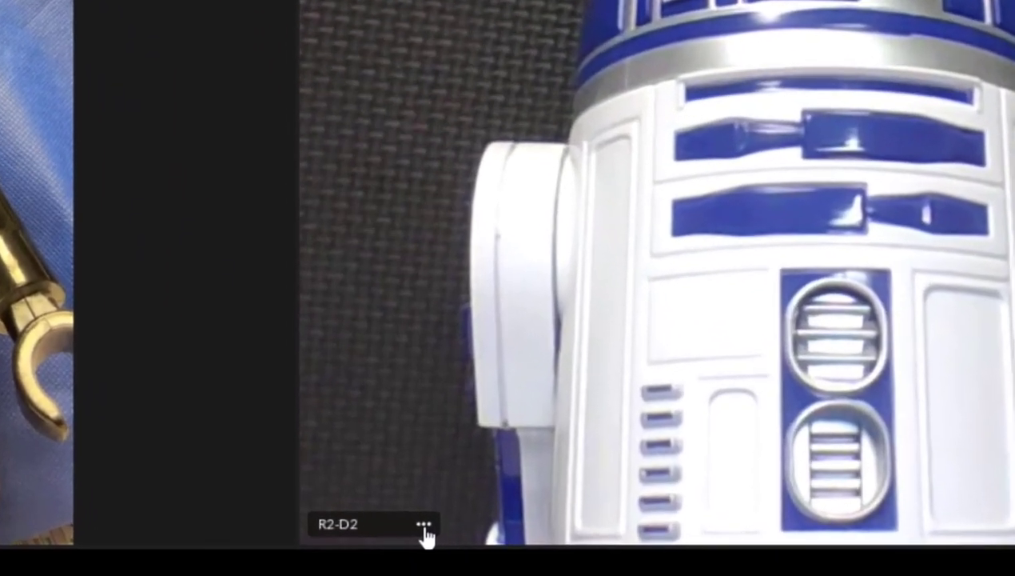
Mute the participant R2-D2
{"action": "left_click", "coordinate": [544, 546]}
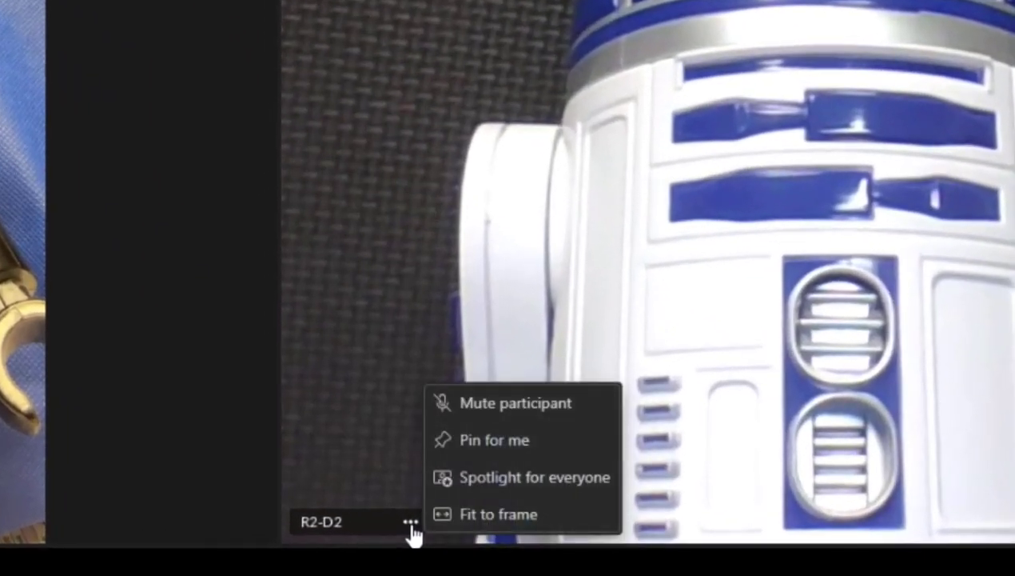
{"action": "left_click", "coordinate": [471, 409]}
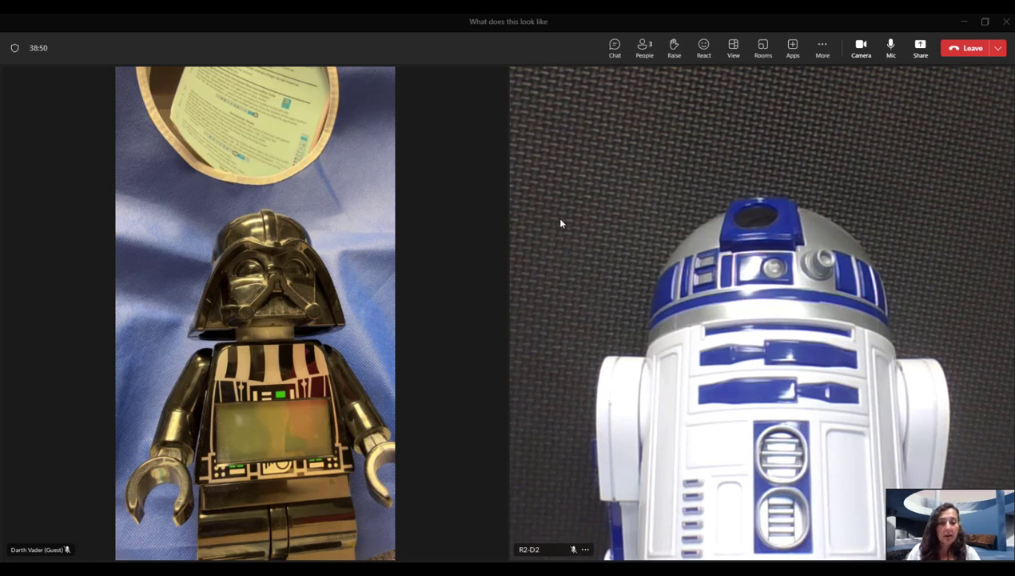
Show the participants list and lower the raised hands of Darth Vader and R2-D2
{"action": "left_click", "coordinate": [645, 49]}
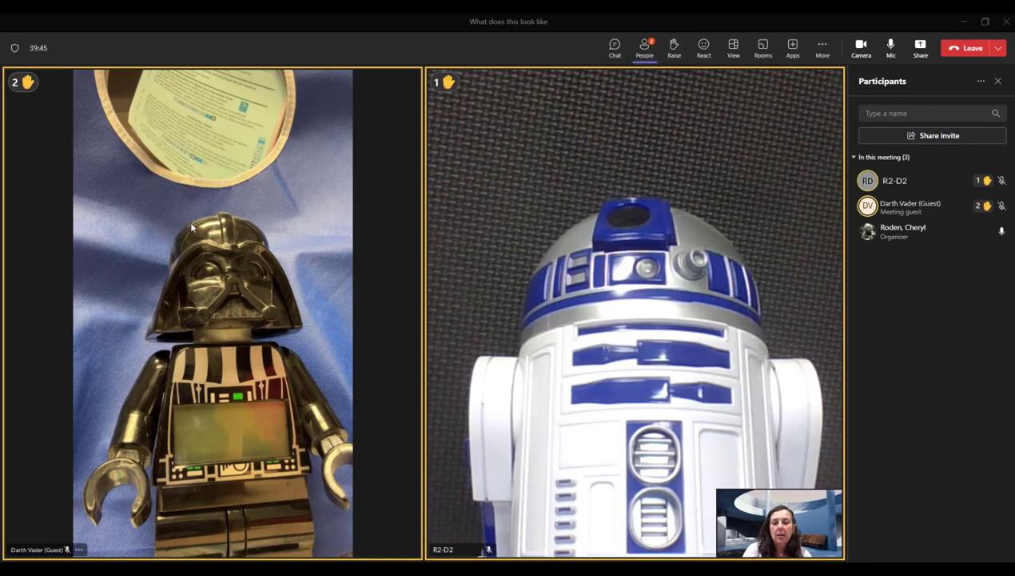
{"action": "left_click", "coordinate": [23, 87]}
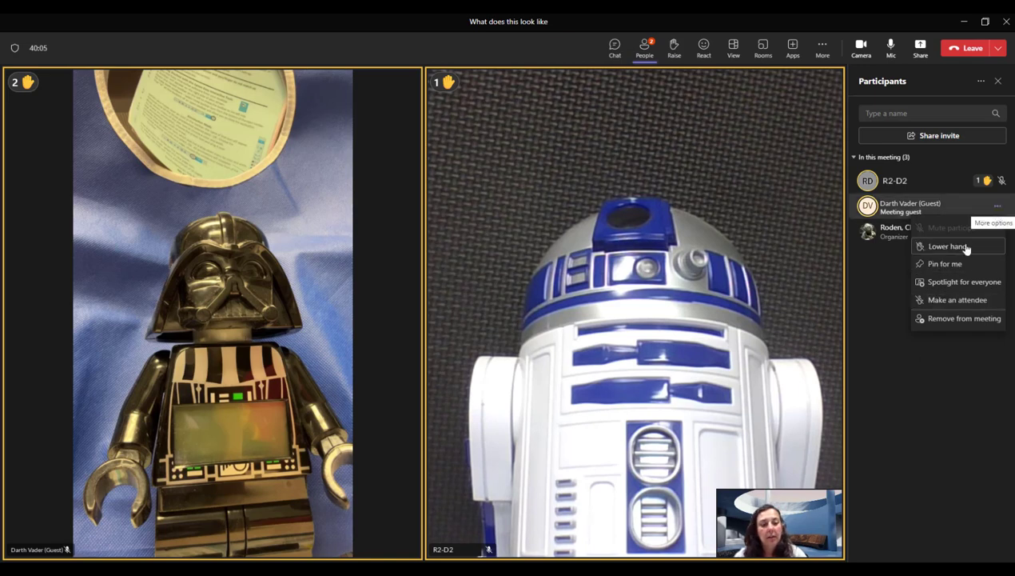
{"action": "left_click", "coordinate": [967, 249]}
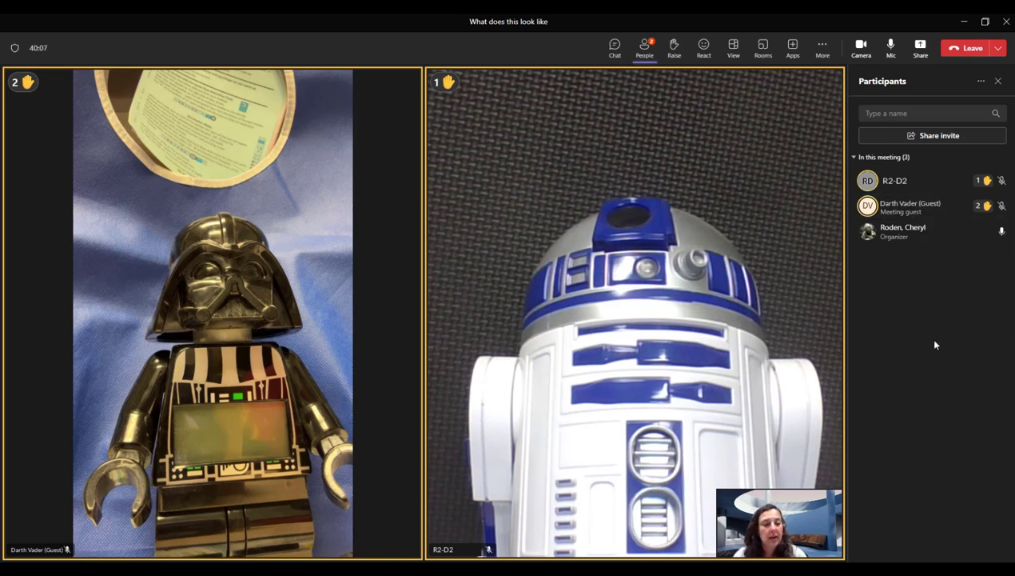
{"action": "left_click", "coordinate": [997, 180]}
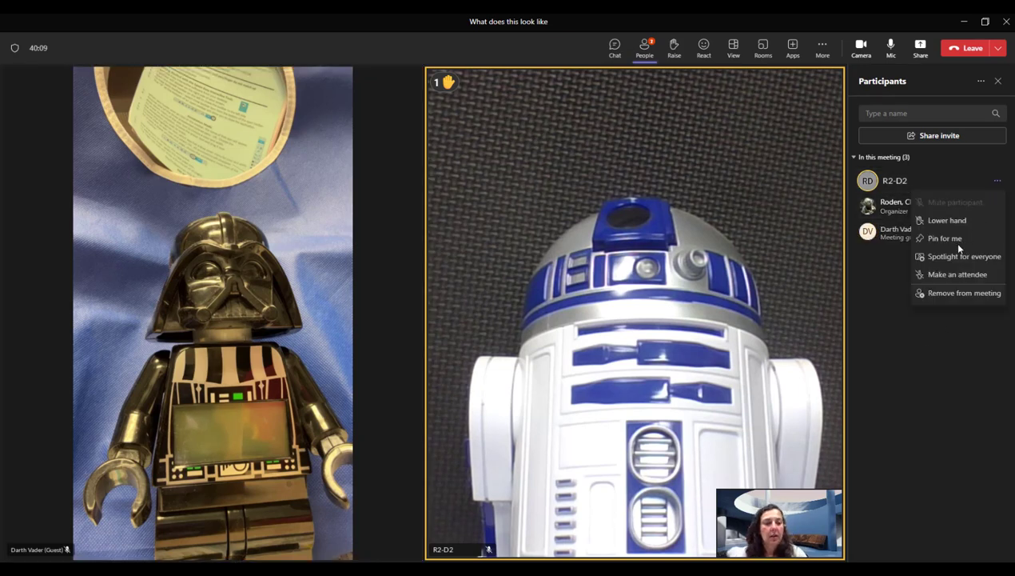
{"action": "left_click", "coordinate": [947, 221]}
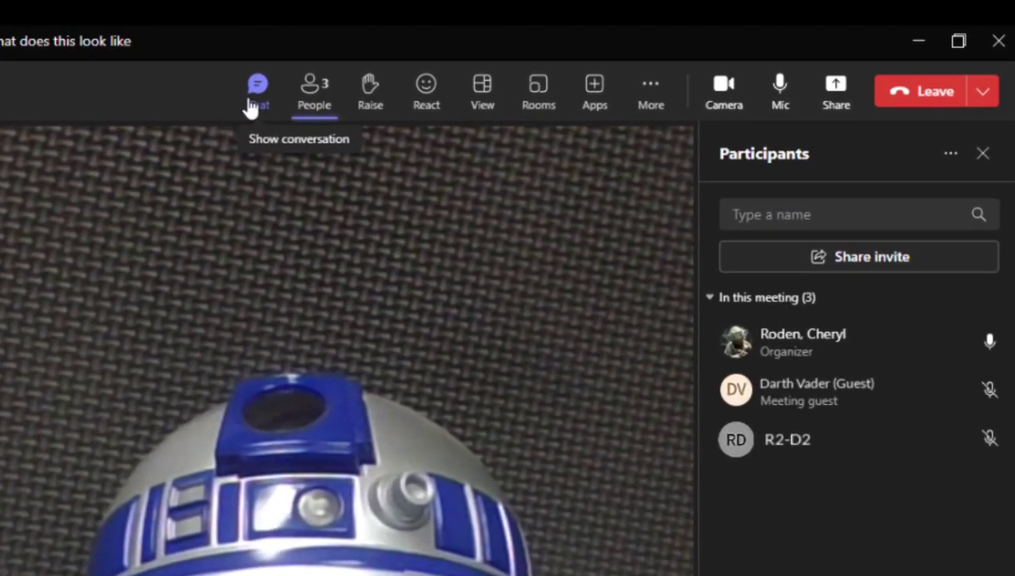
Show the meeting chat, and send "Message shows up in meeting" to it from the main Teams window
{"action": "left_click", "coordinate": [256, 89]}
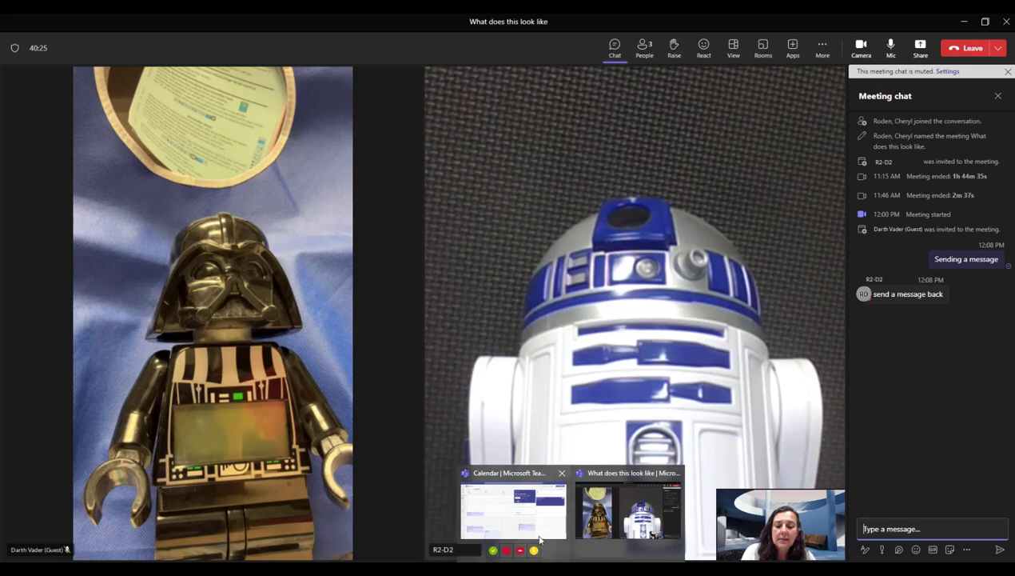
{"action": "left_click", "coordinate": [540, 541]}
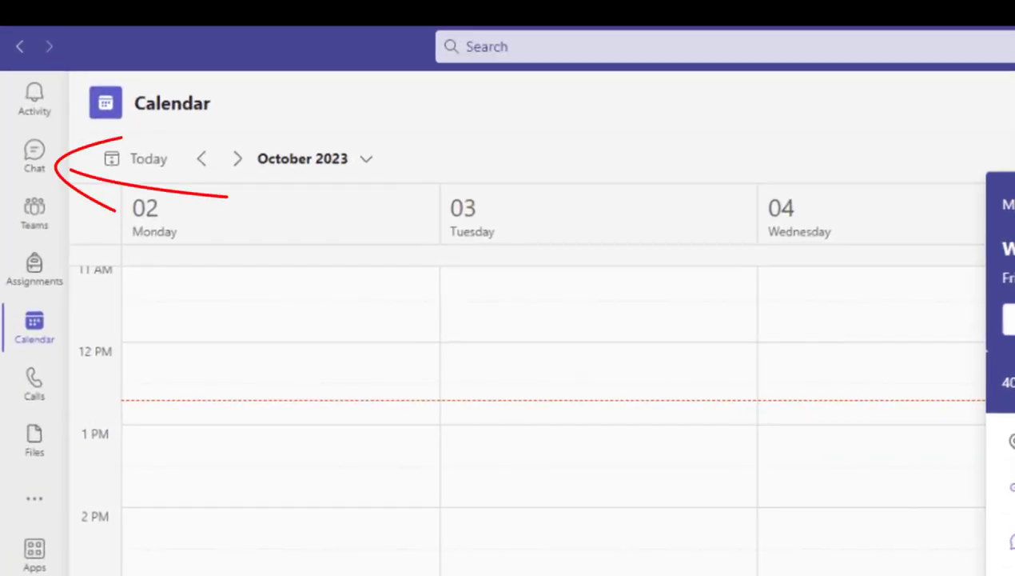
{"action": "left_click", "coordinate": [35, 168]}
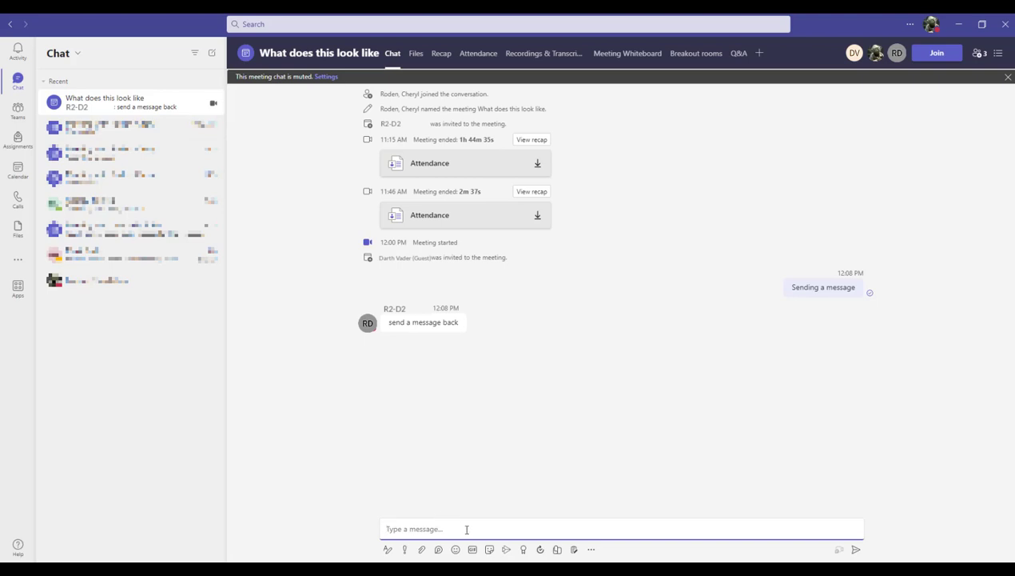
{"action": "type", "text": "Message shows up in meeting"}
{"action": "key", "text": "Return"}
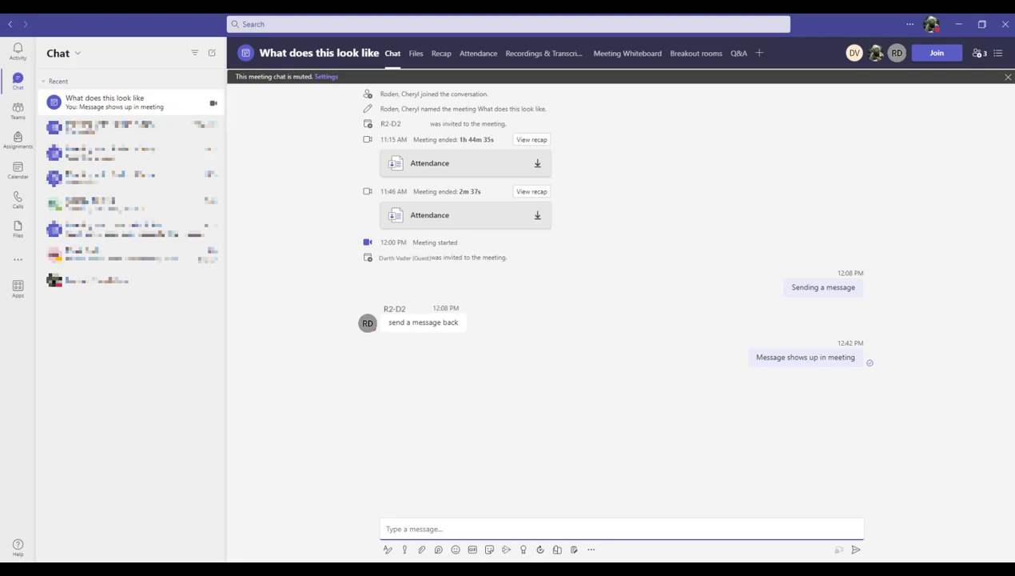
Switch back to the meeting window to check the message in the meeting chat
{"action": "mouse_move", "coordinate": [384, 569]}
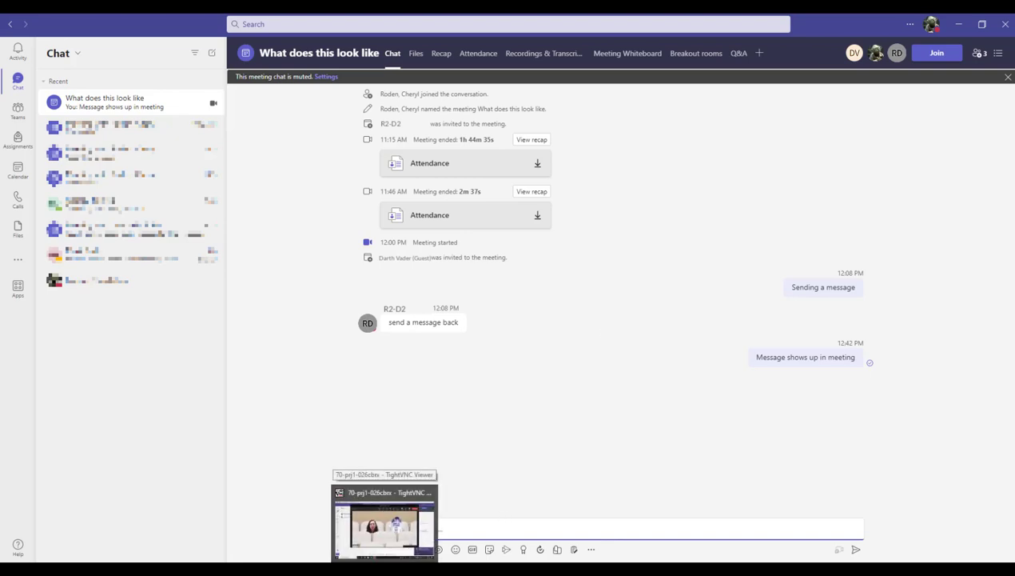
{"action": "mouse_move", "coordinate": [571, 570]}
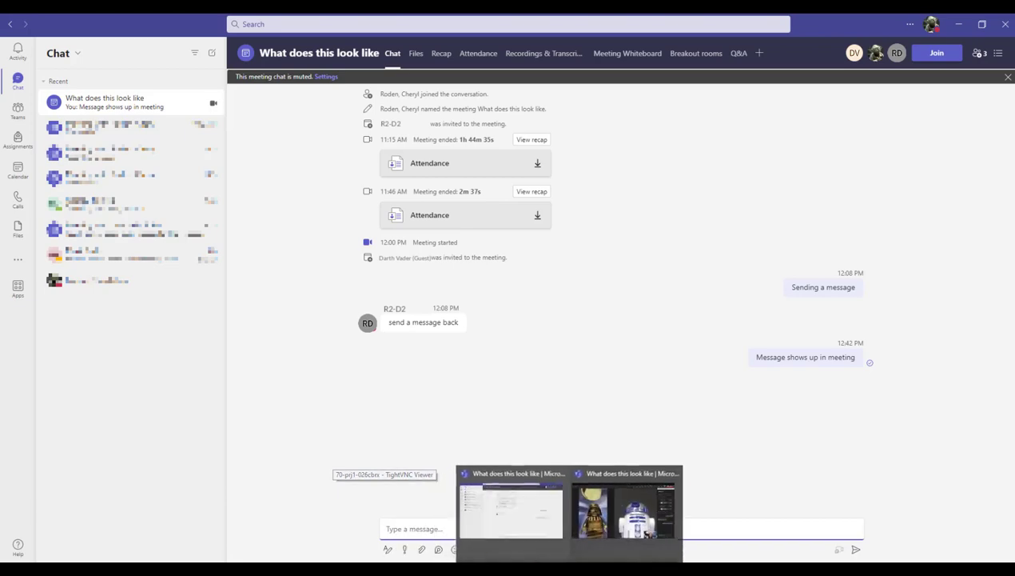
{"action": "left_click", "coordinate": [626, 511]}
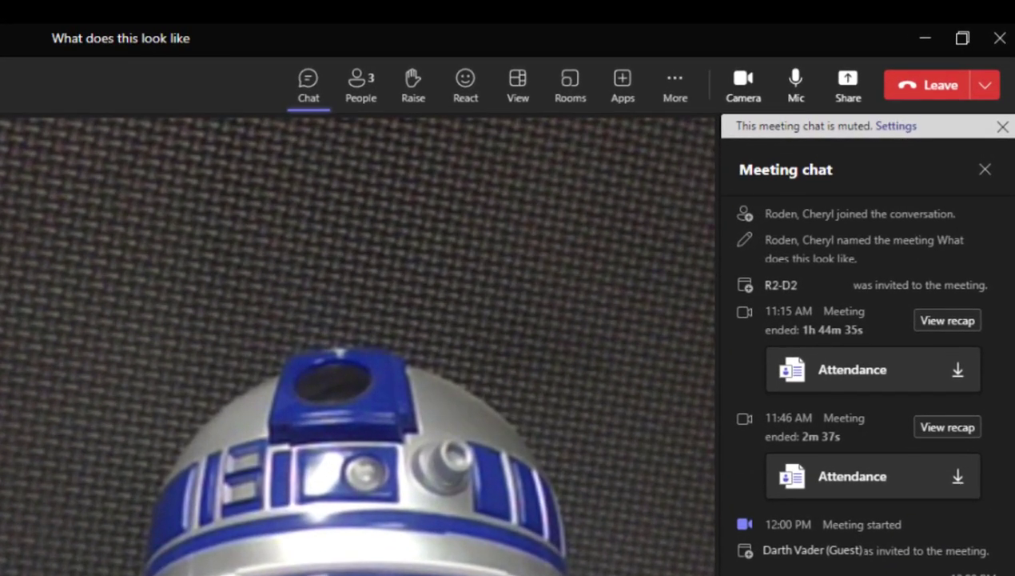
Show the emoji reactions available in the meeting
{"action": "left_click", "coordinate": [466, 80]}
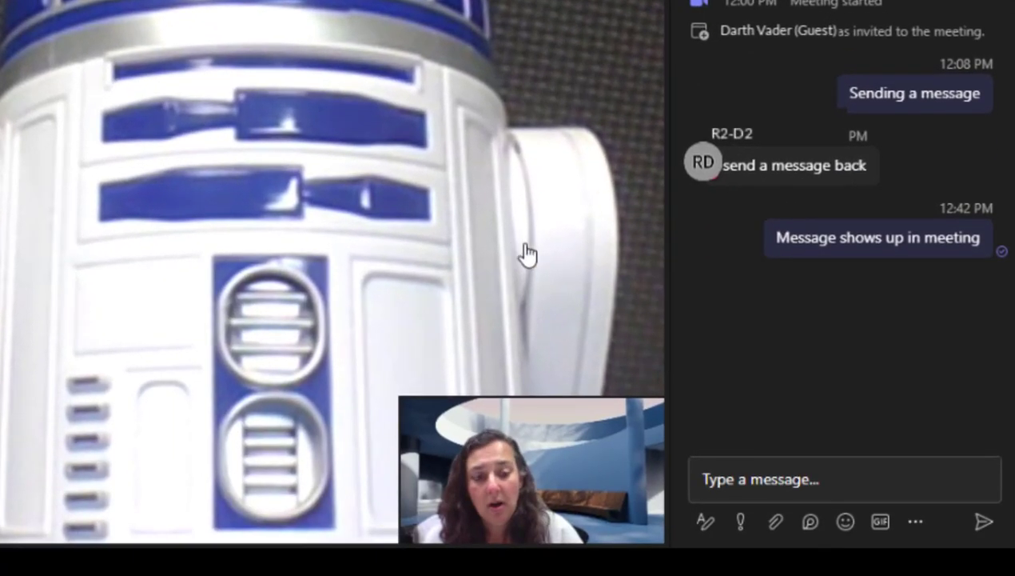
{"action": "mouse_move", "coordinate": [559, 514]}
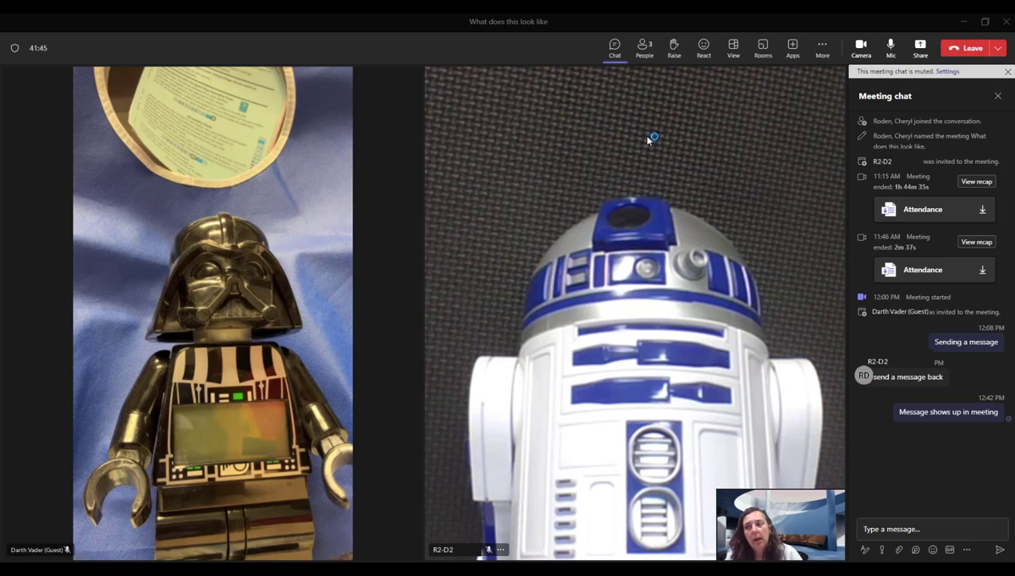
{"action": "left_click", "coordinate": [700, 60]}
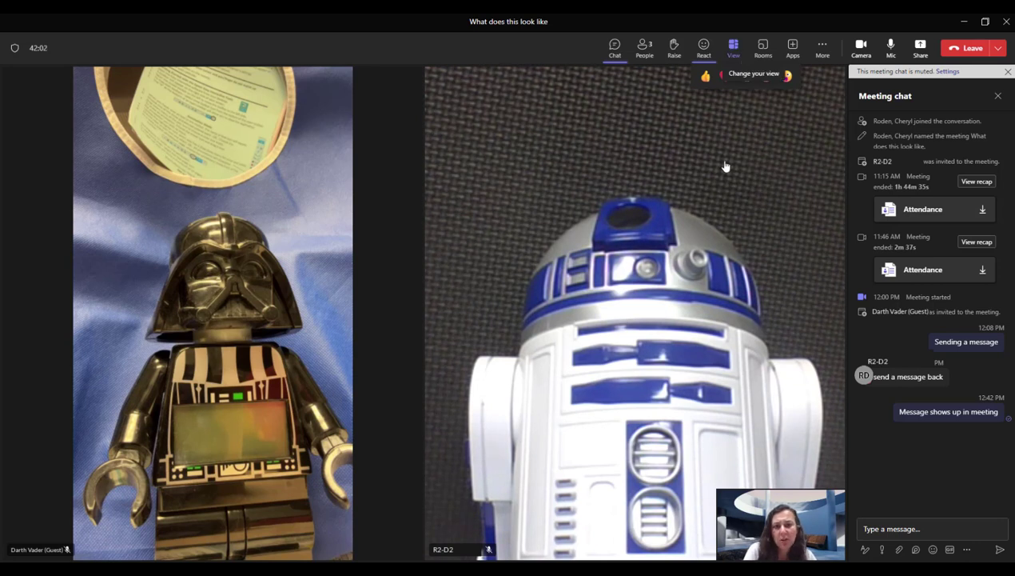
Switch the meeting view to Full screen and exit full screen again
{"action": "left_click", "coordinate": [733, 48]}
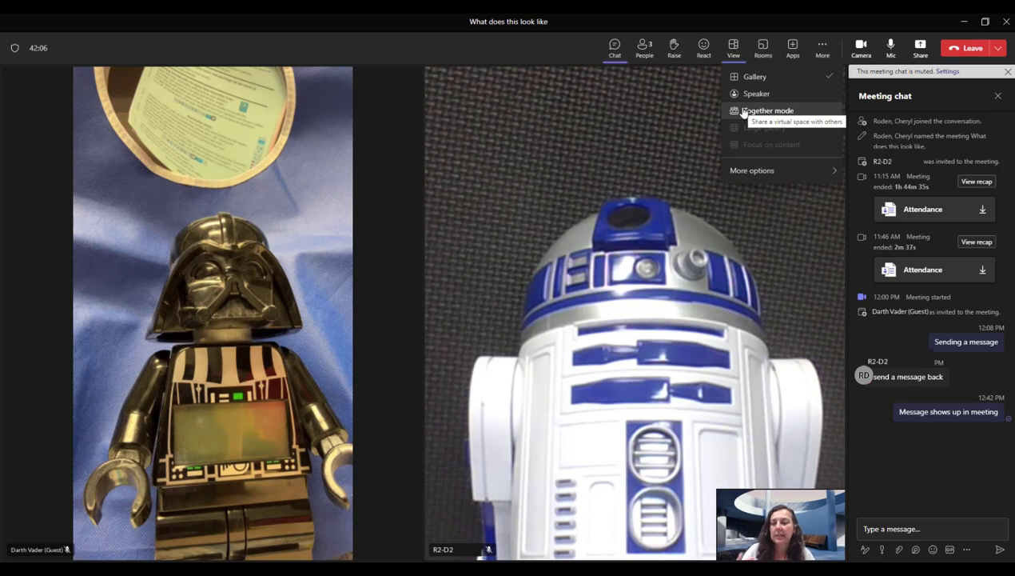
{"action": "left_click", "coordinate": [804, 175]}
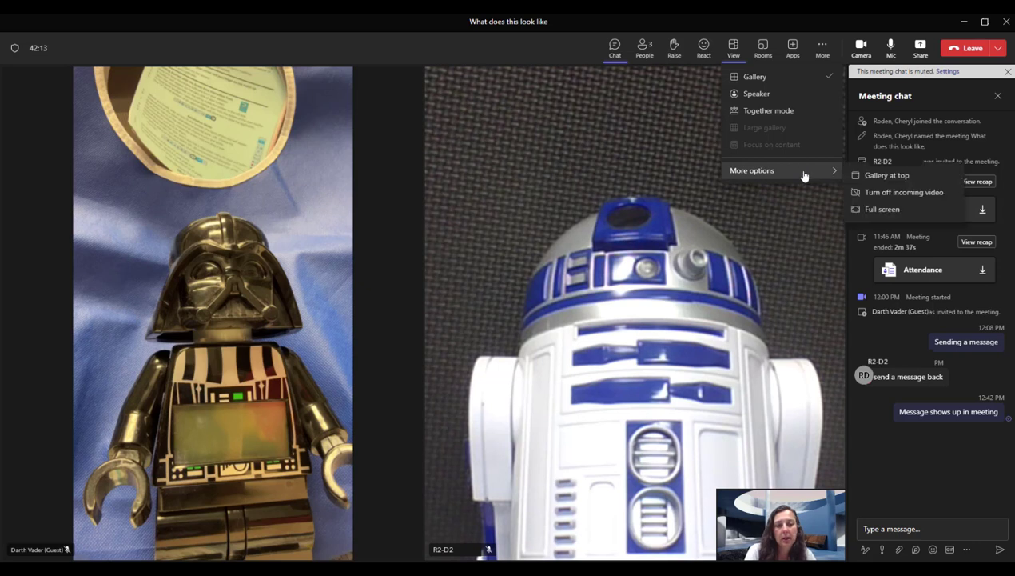
{"action": "left_click", "coordinate": [872, 213]}
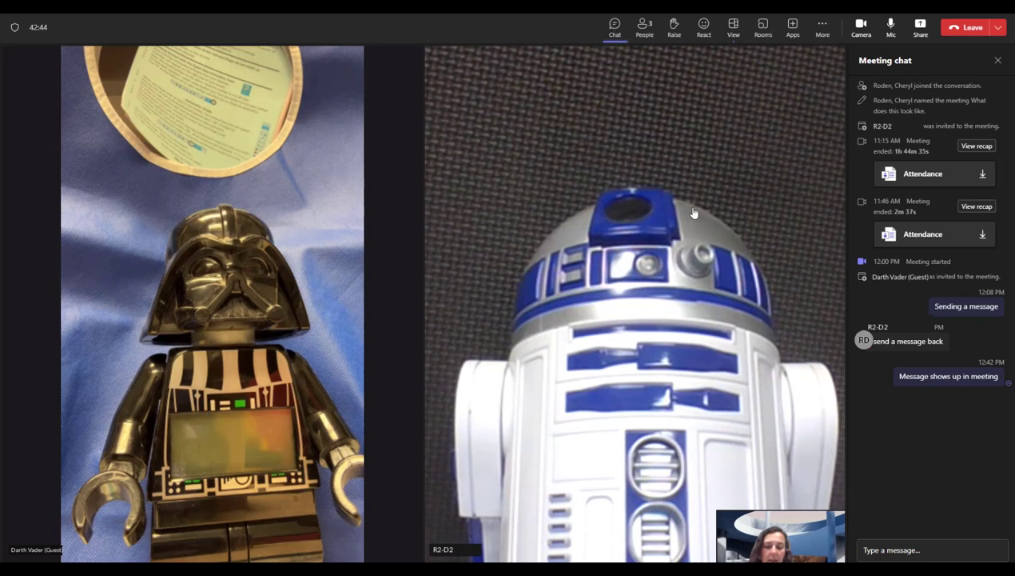
{"action": "key", "text": "Escape"}
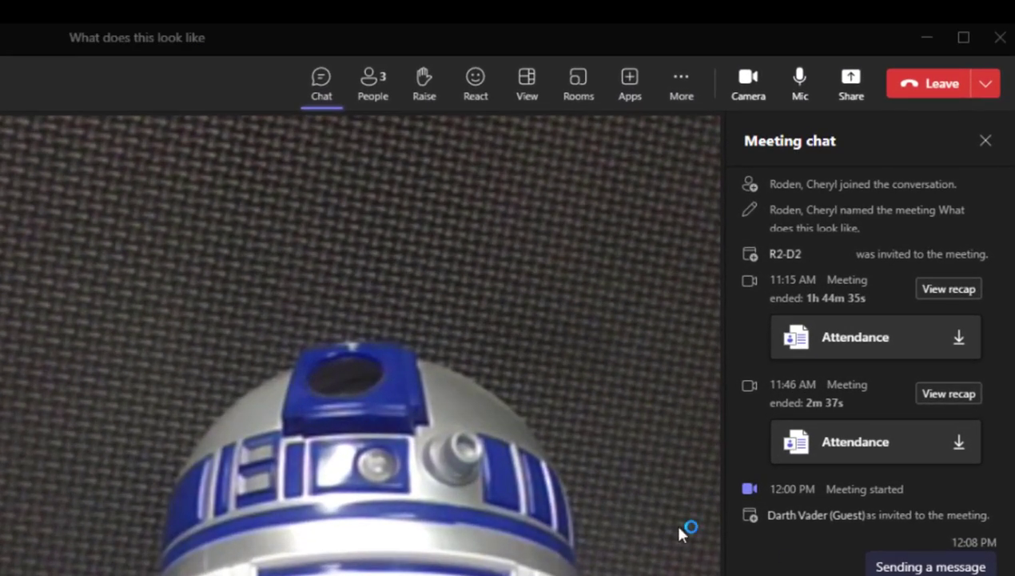
Show the Record and transcribe options for the meeting
{"action": "left_click", "coordinate": [678, 98]}
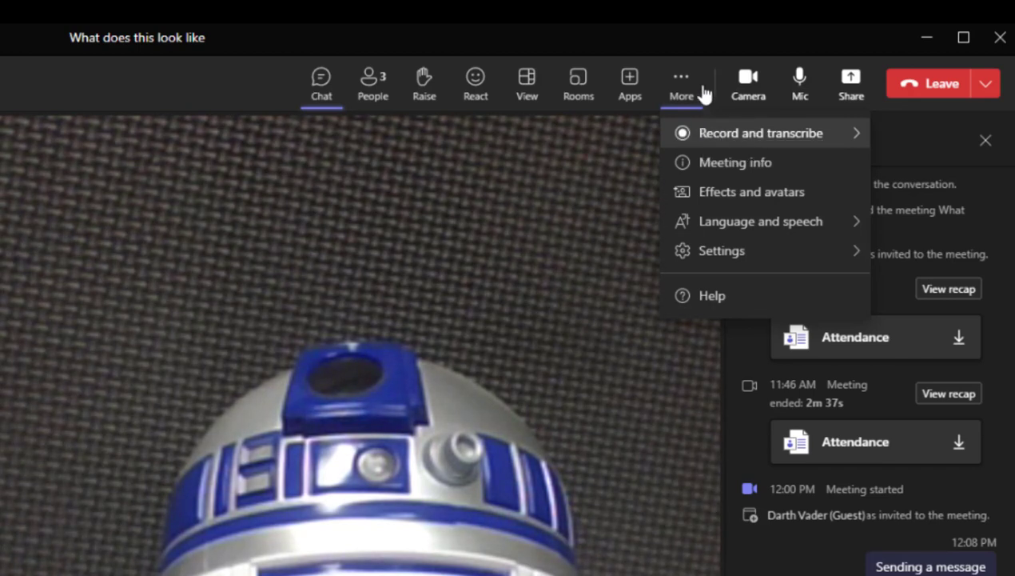
{"action": "left_click", "coordinate": [671, 138]}
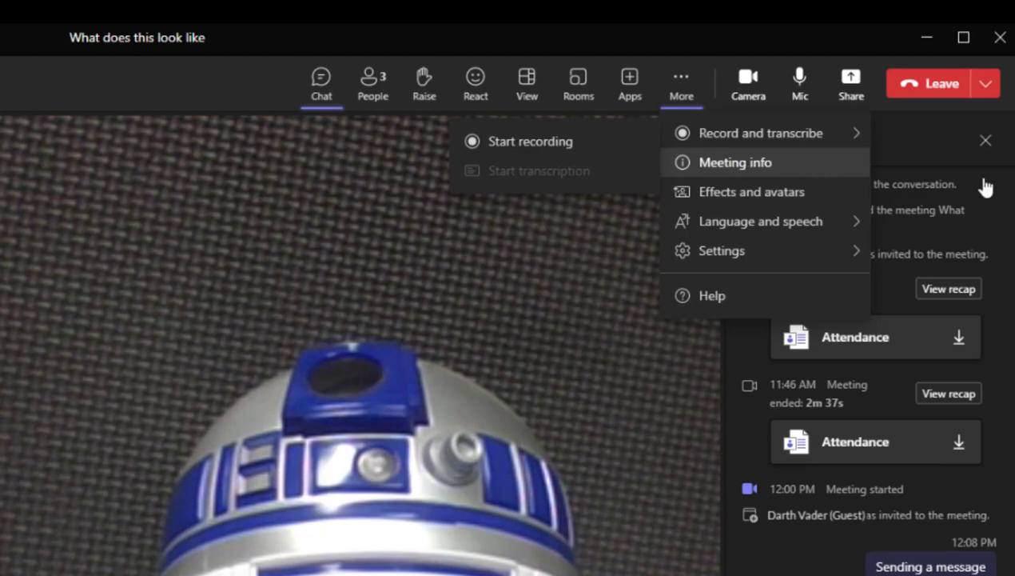
Apply the selected background image in the video effects, turn on the video, and close the effects
{"action": "left_click", "coordinate": [733, 171]}
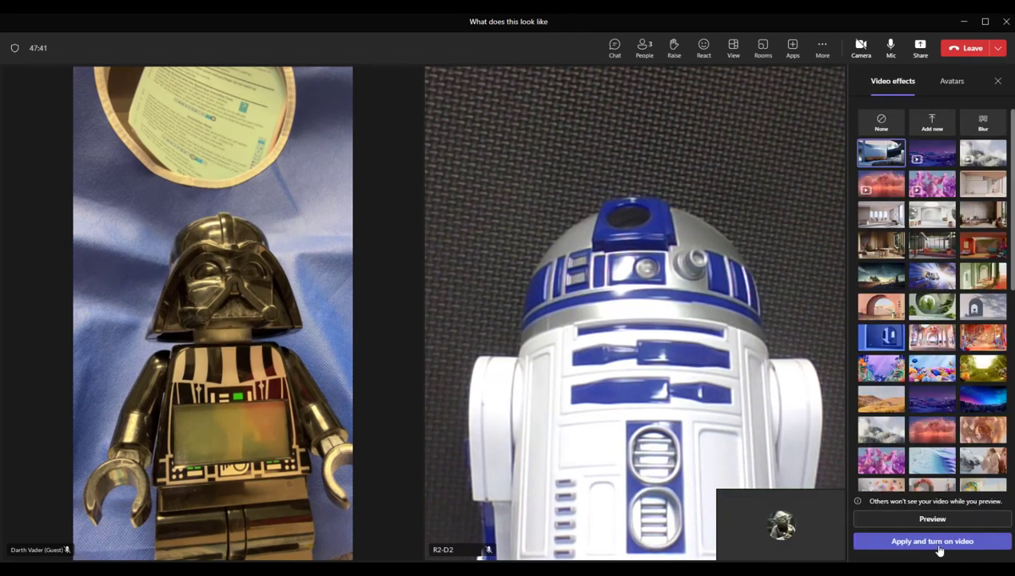
{"action": "left_click", "coordinate": [941, 544]}
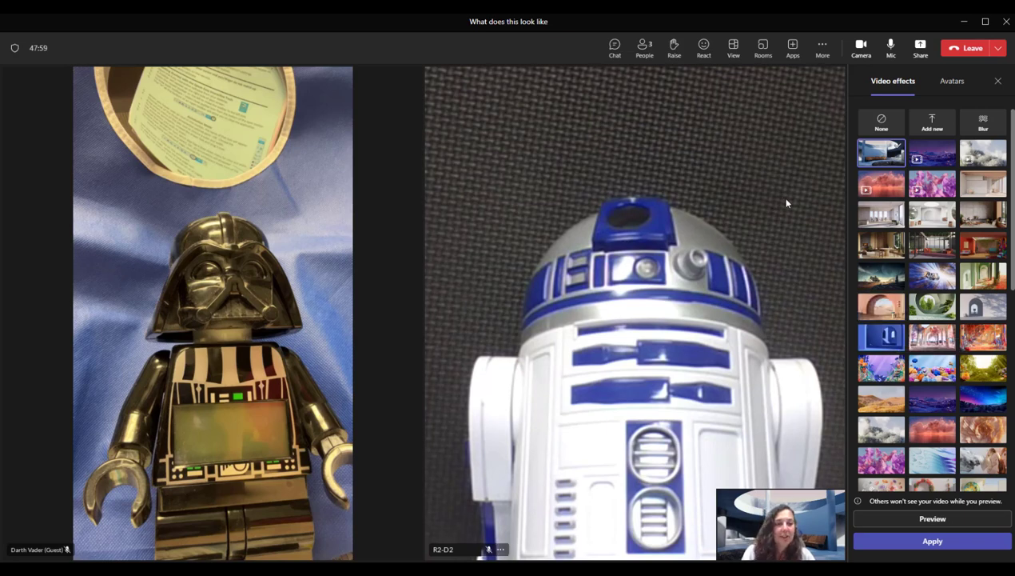
{"action": "left_click", "coordinate": [998, 81]}
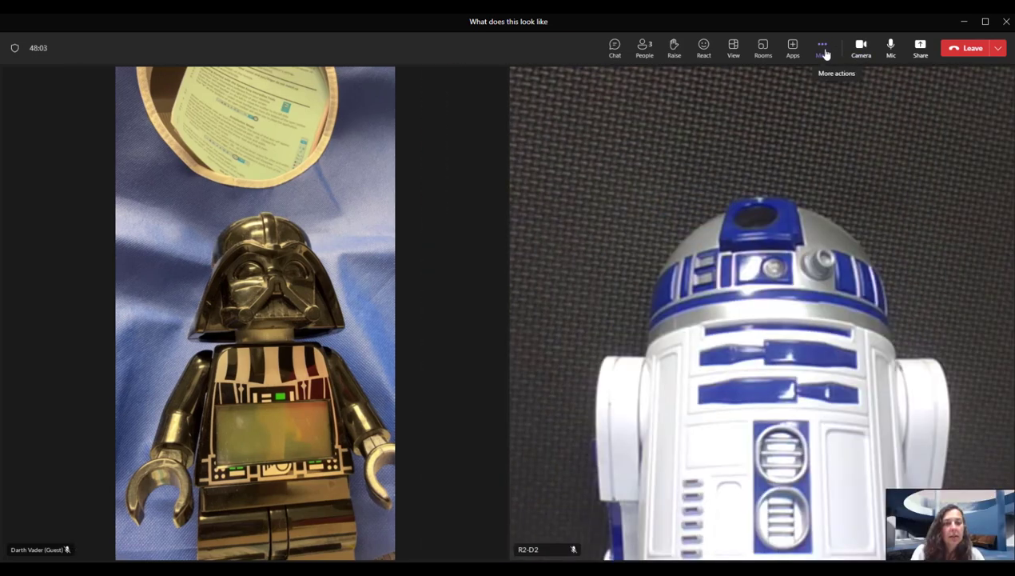
Turn on live captions for the meeting with English (US) as the spoken language
{"action": "left_click", "coordinate": [824, 50]}
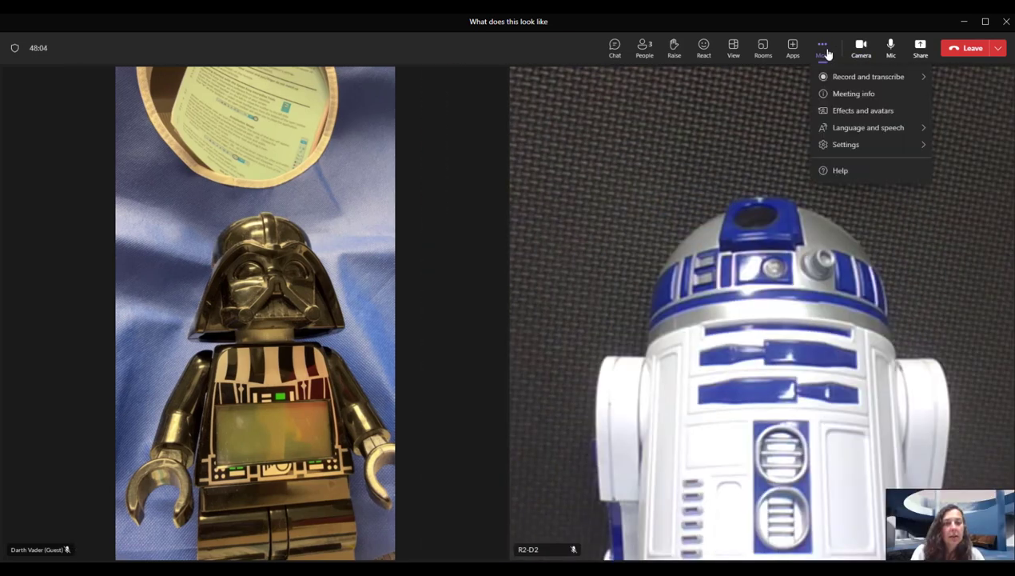
{"action": "left_click", "coordinate": [858, 133]}
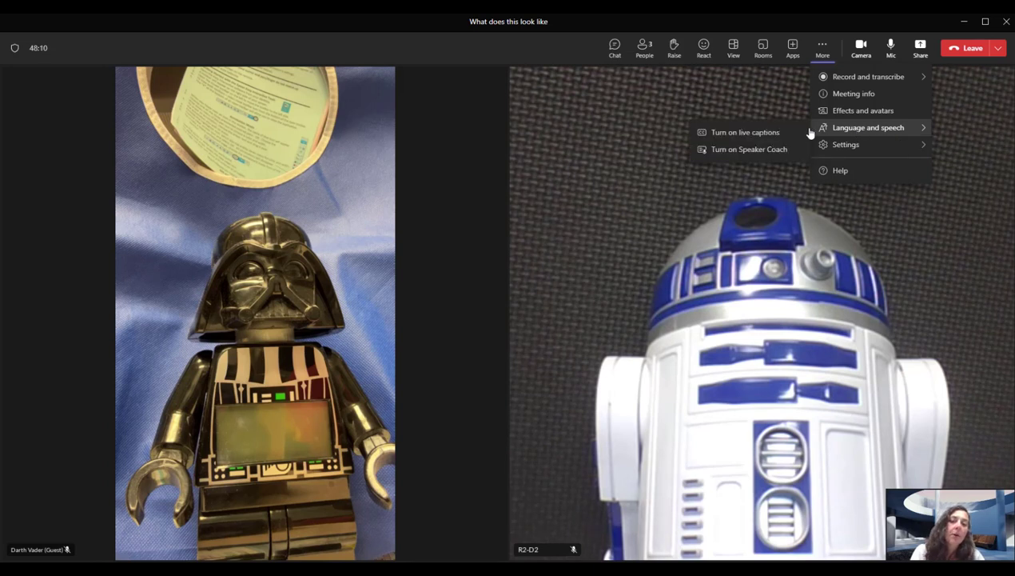
{"action": "left_click", "coordinate": [753, 141]}
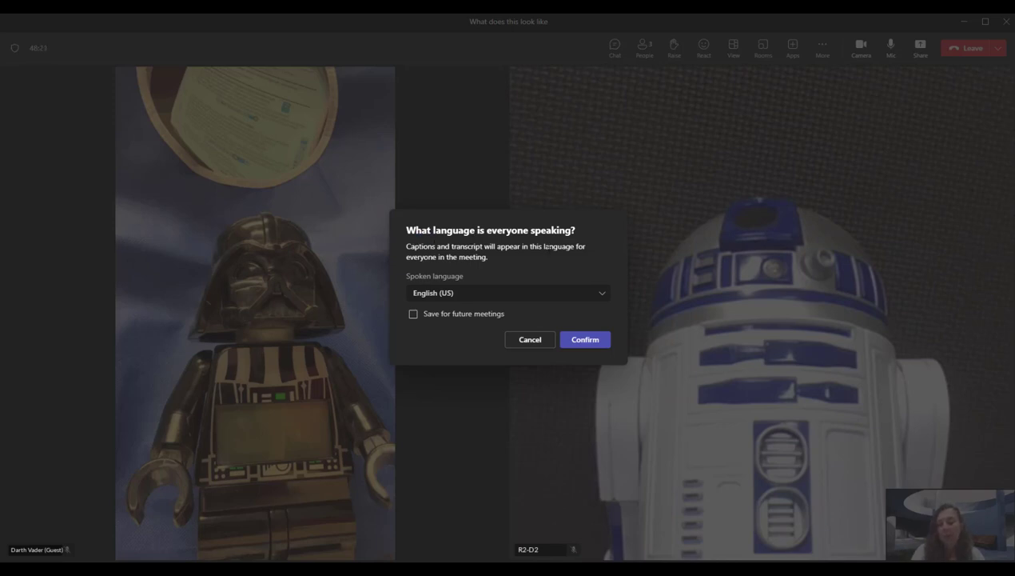
{"action": "left_click", "coordinate": [587, 347]}
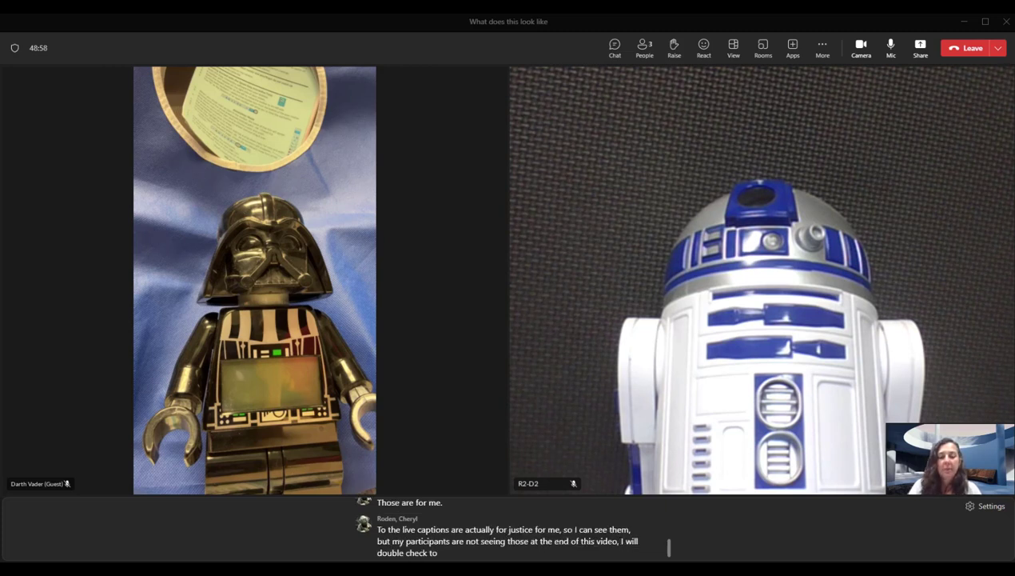
Turn off the live captions in the meeting
{"action": "left_click", "coordinate": [823, 52]}
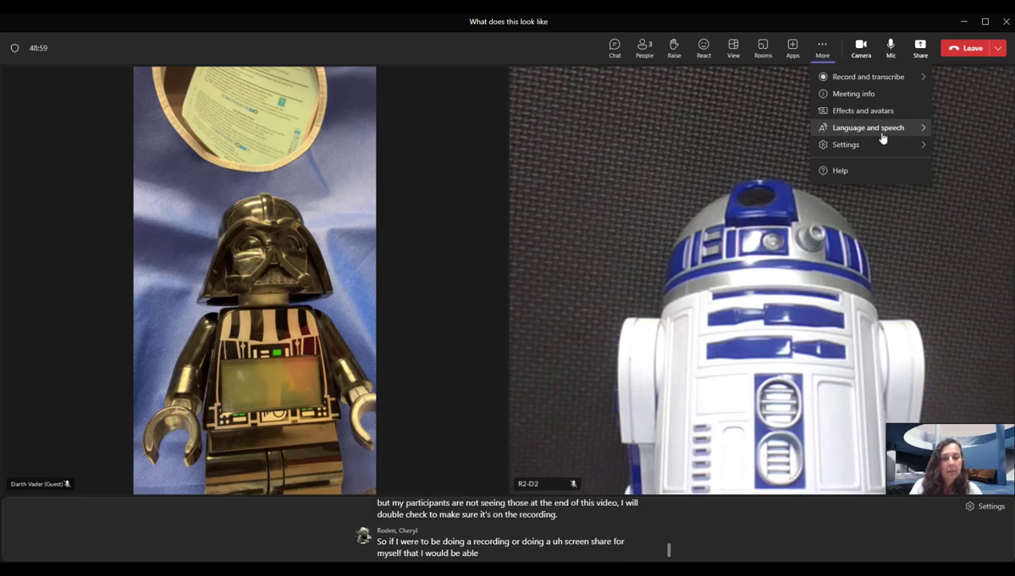
{"action": "mouse_move", "coordinate": [882, 134]}
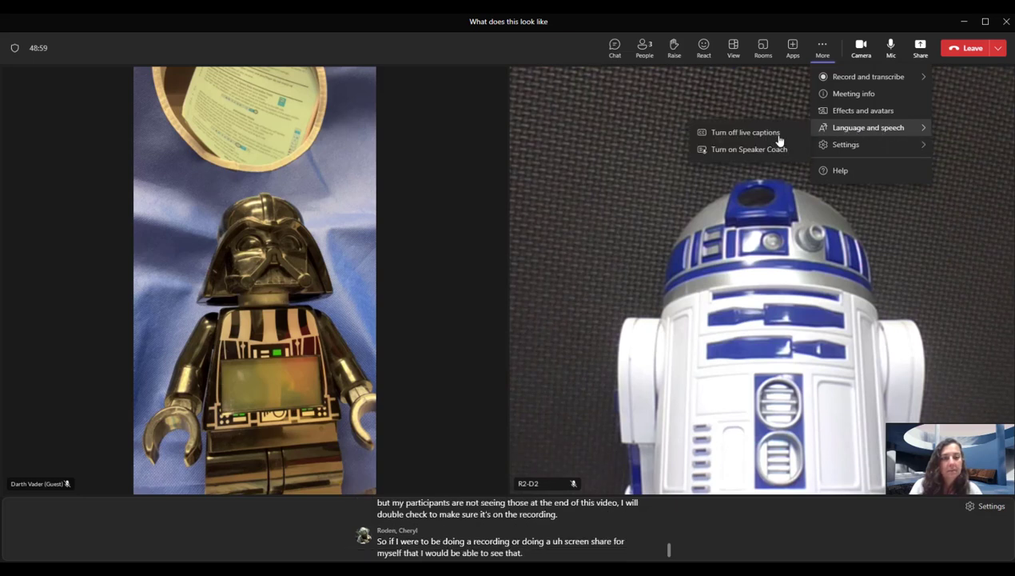
{"action": "left_click", "coordinate": [757, 133]}
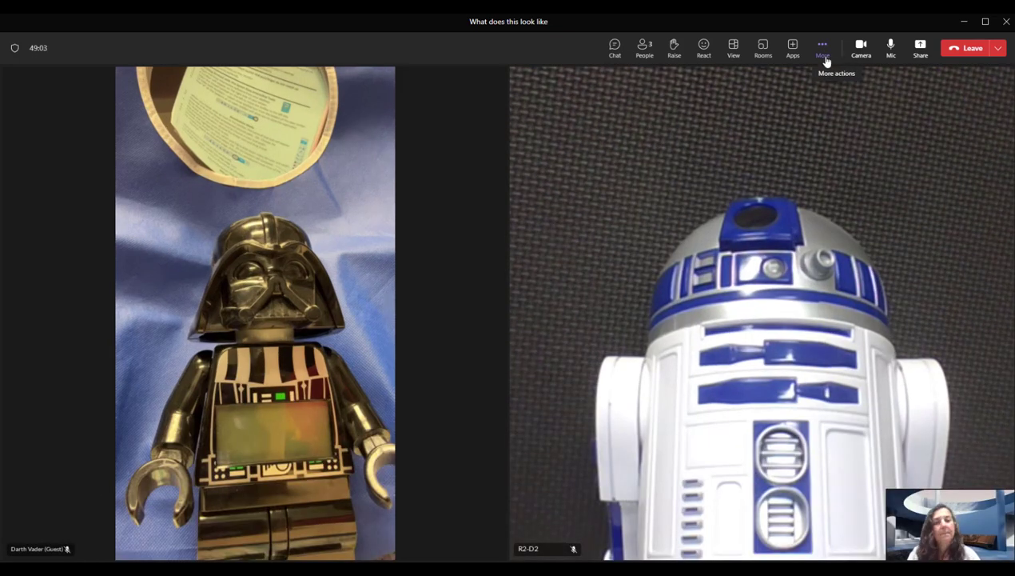
View the meeting's accessibility settings for sign language and captions, and close them again
{"action": "left_click", "coordinate": [827, 61]}
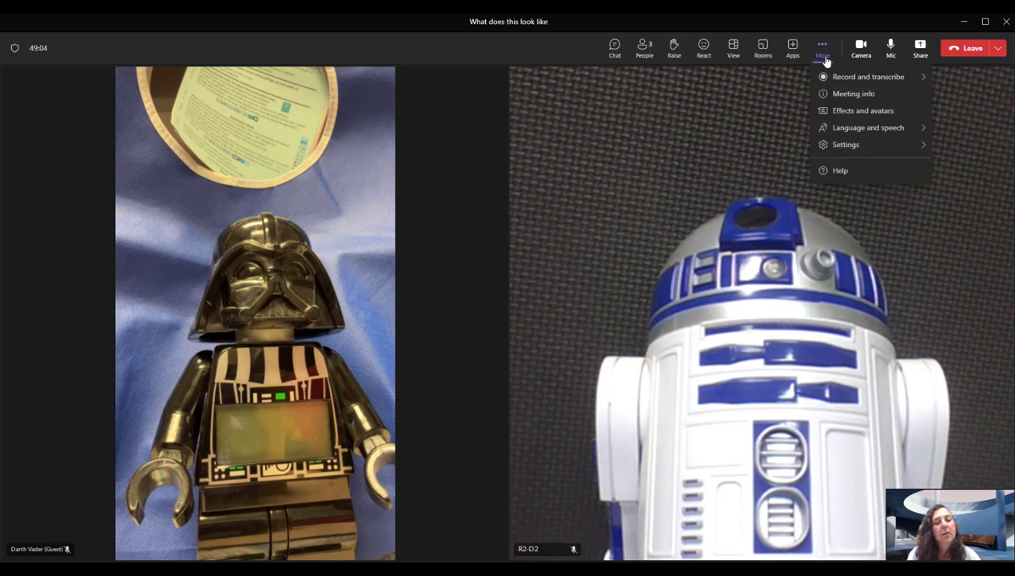
{"action": "left_click", "coordinate": [844, 145]}
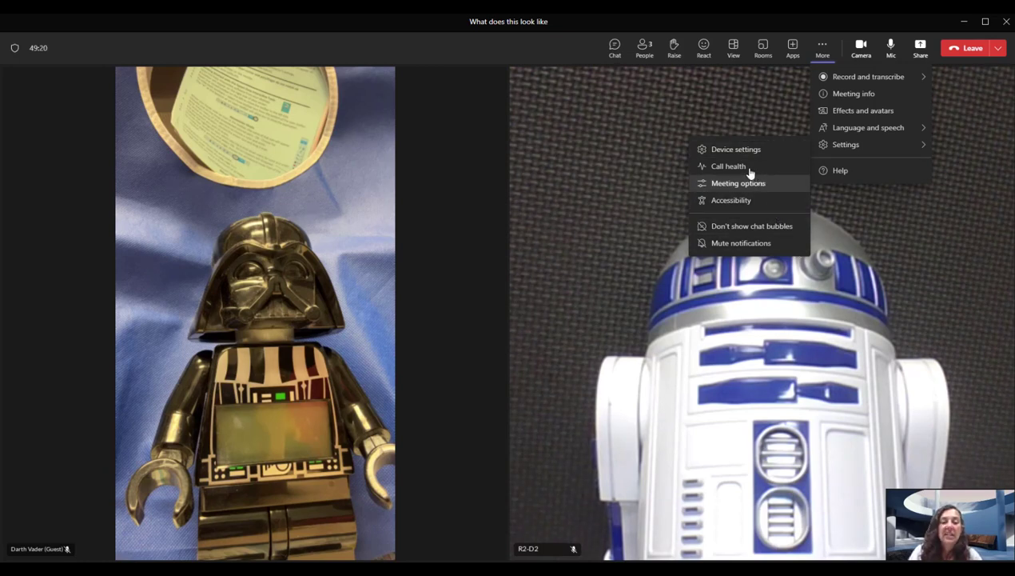
{"action": "left_click", "coordinate": [764, 201]}
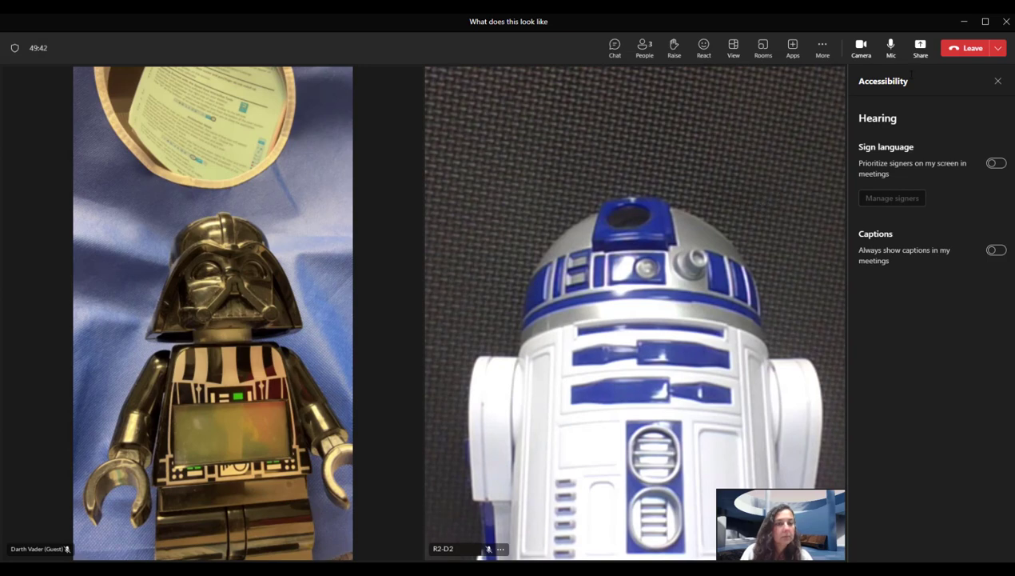
{"action": "left_click", "coordinate": [997, 83]}
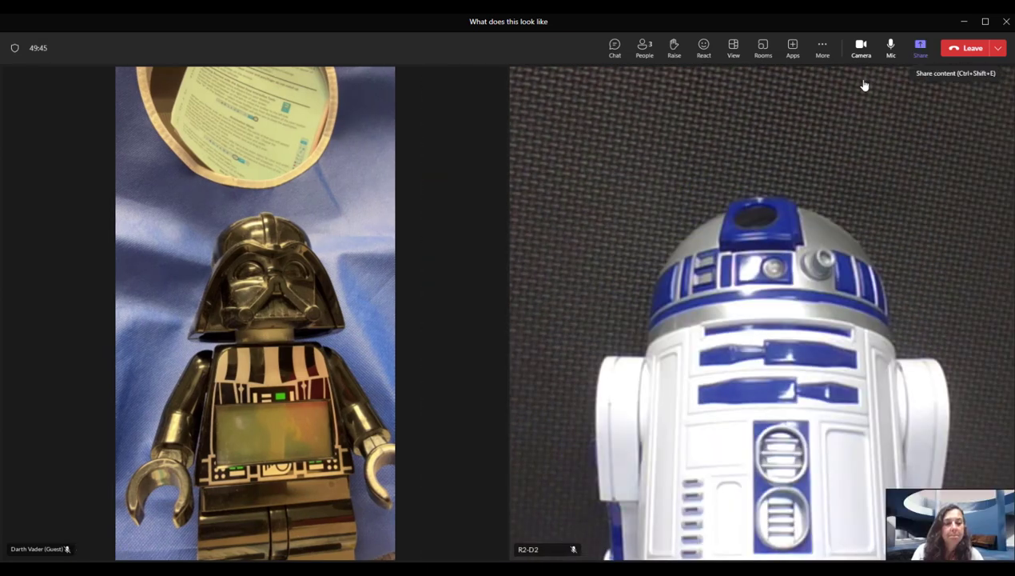
Open the meeting options and view the choices for who can bypass the lobby
{"action": "left_click", "coordinate": [826, 56]}
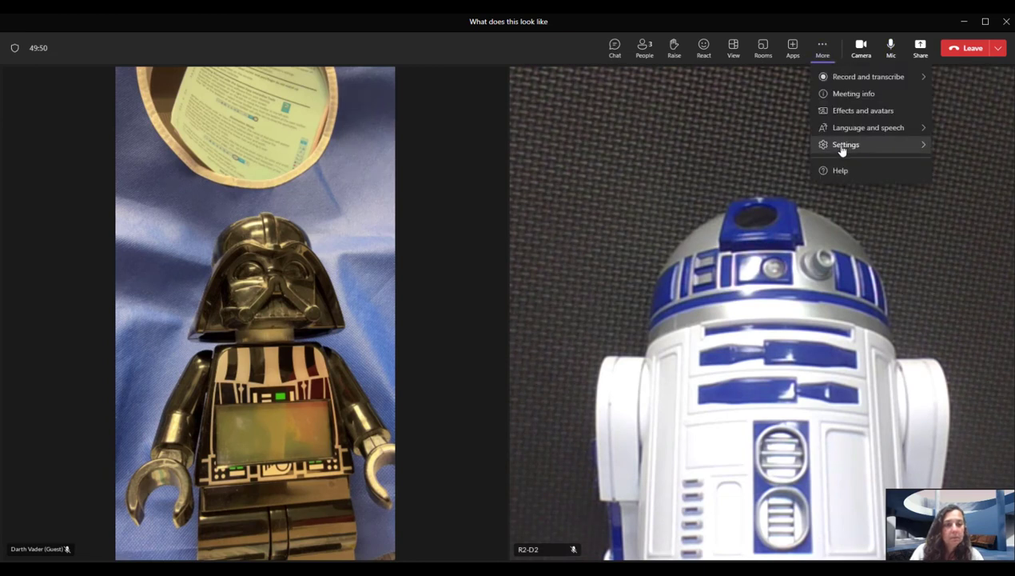
{"action": "mouse_move", "coordinate": [832, 145]}
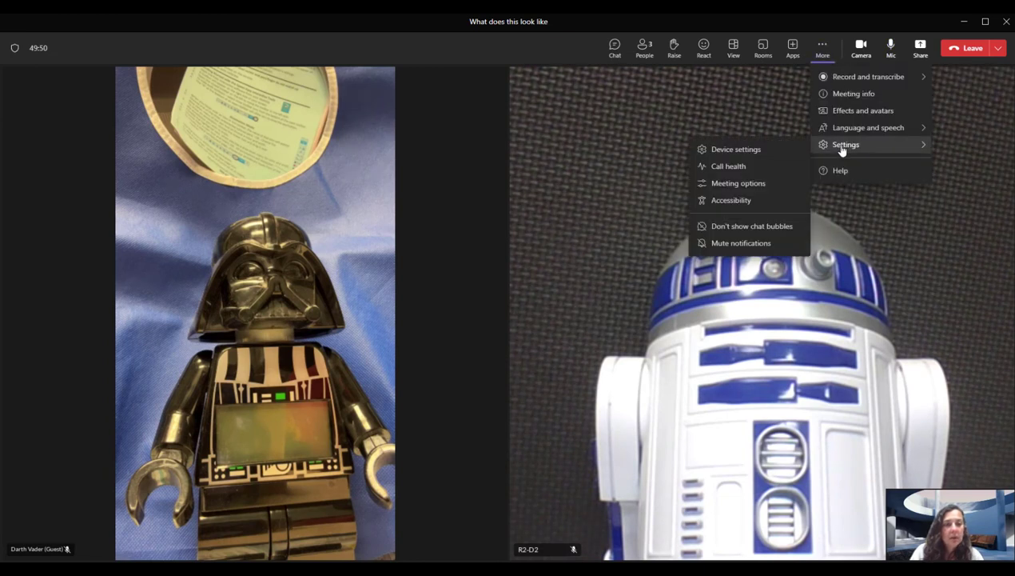
{"action": "left_click", "coordinate": [771, 176]}
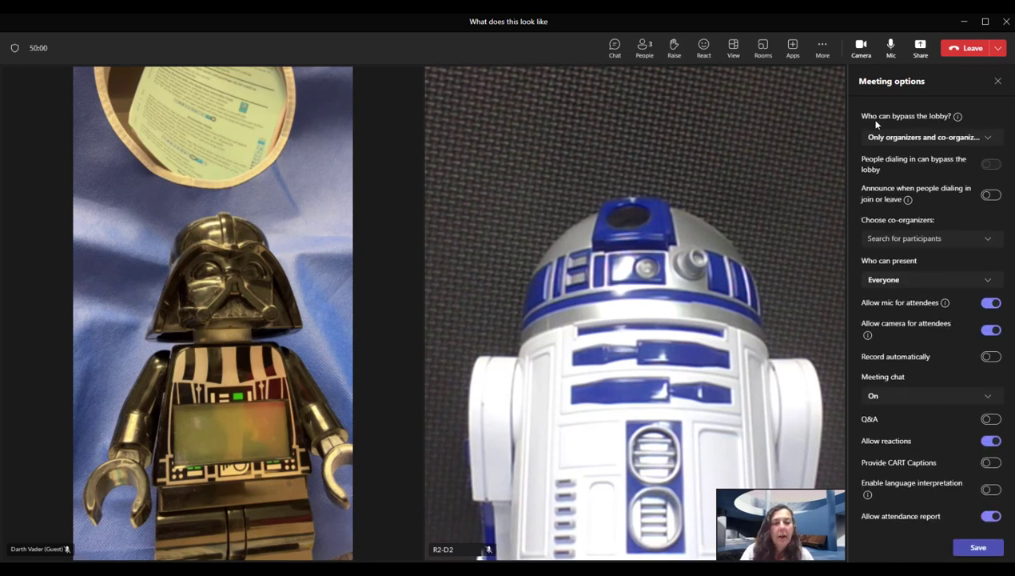
{"action": "left_click", "coordinate": [988, 141]}
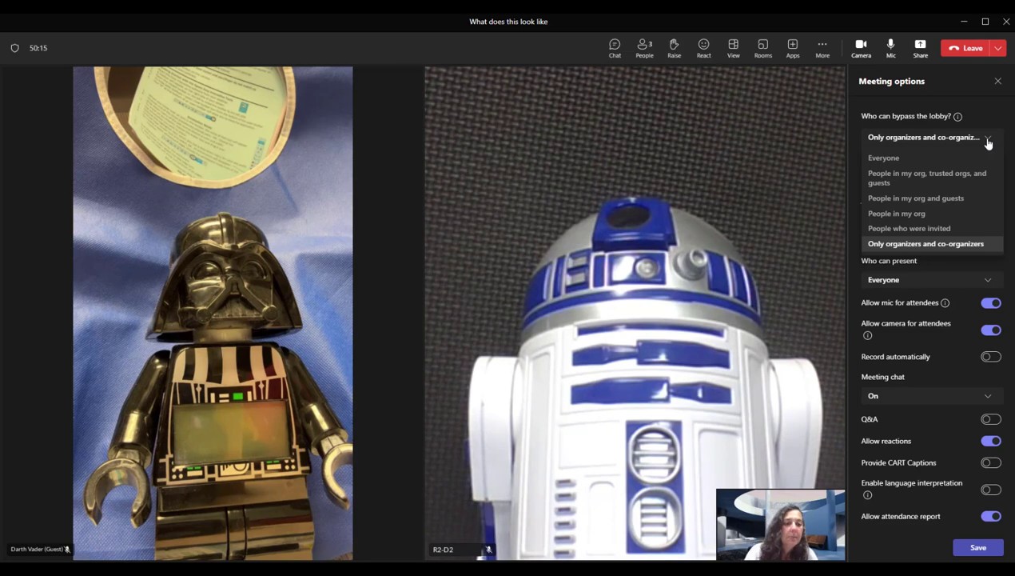
{"action": "left_click", "coordinate": [989, 142]}
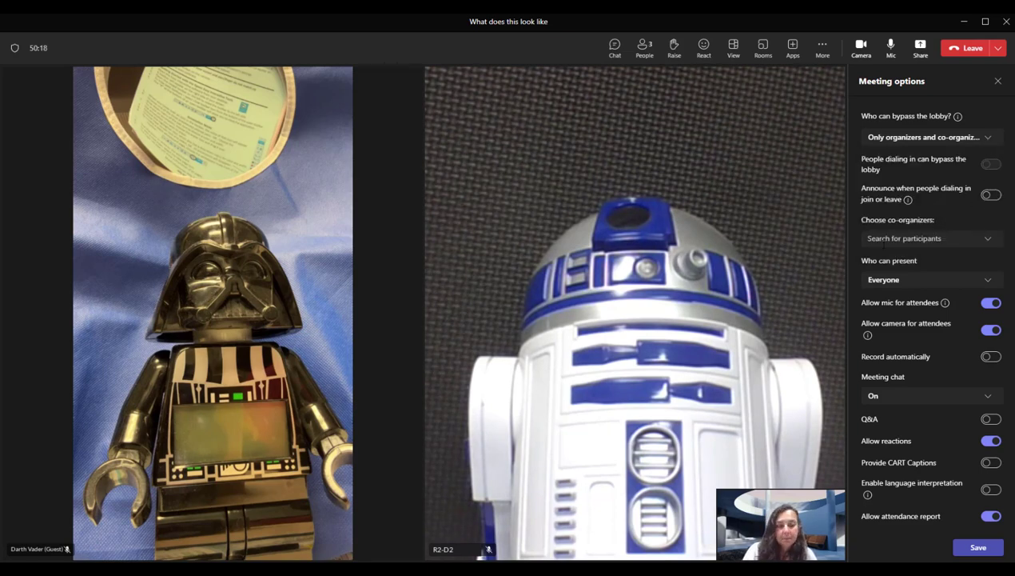
Review the co-organizer, Who can present and Allow reactions settings in the meeting options
{"action": "left_click", "coordinate": [989, 243]}
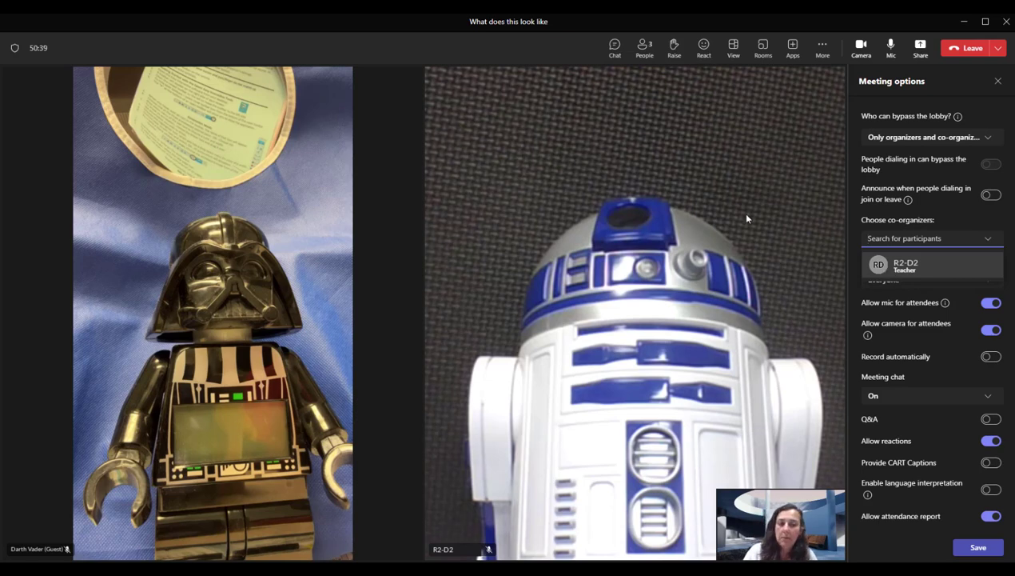
{"action": "left_click", "coordinate": [844, 231]}
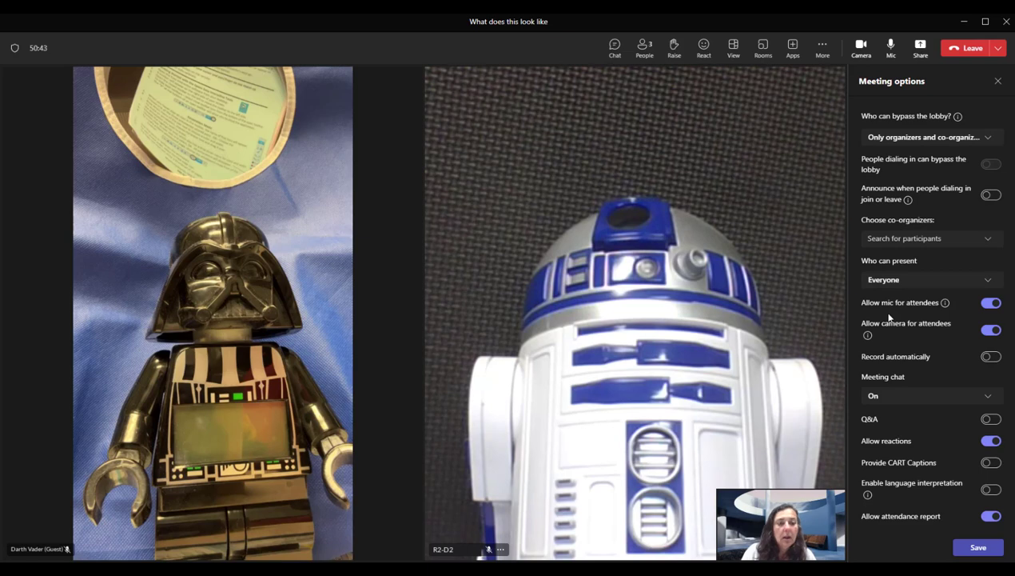
{"action": "left_click", "coordinate": [923, 285]}
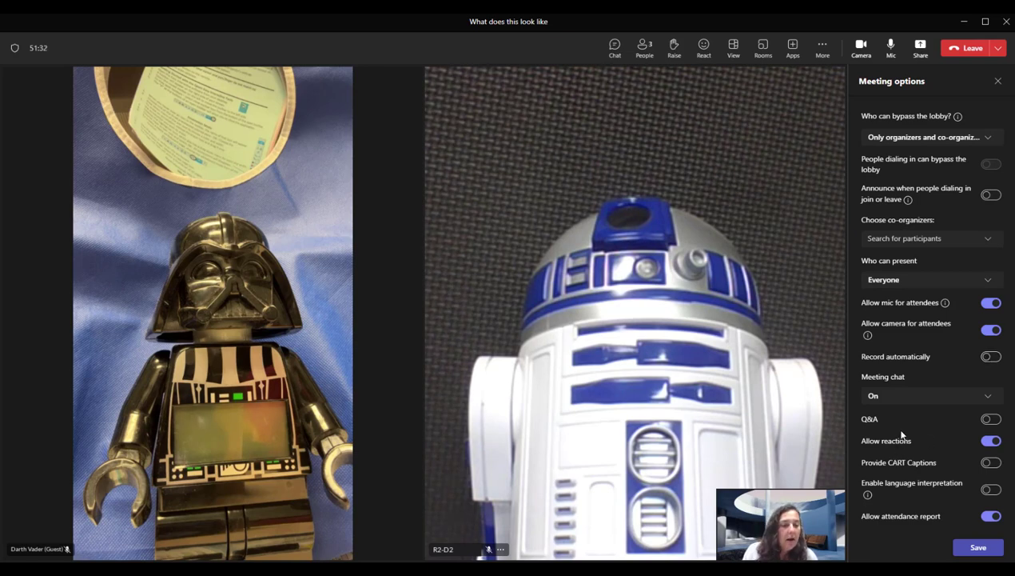
{"action": "left_click", "coordinate": [982, 442]}
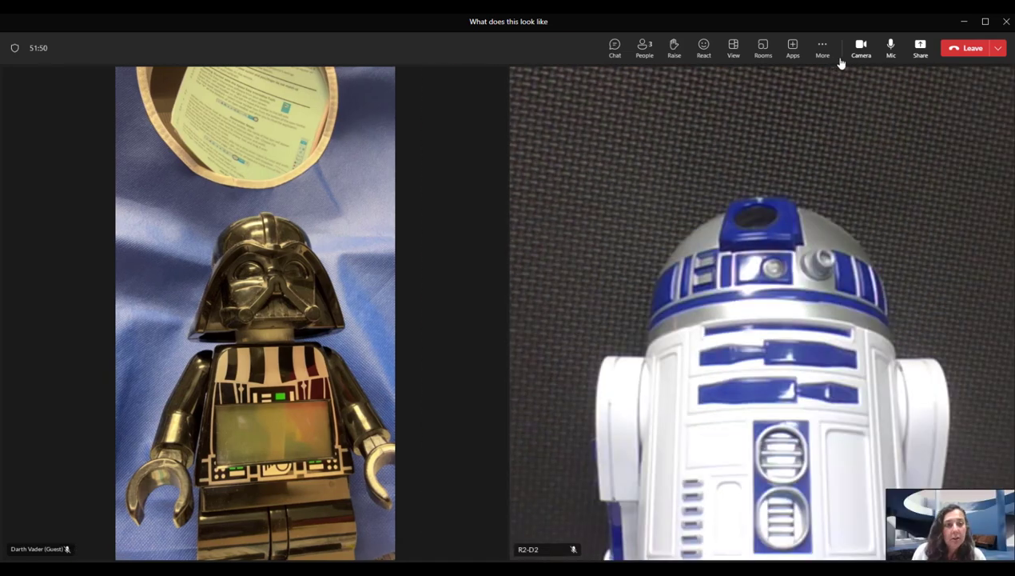
Turn the camera off and back on
{"action": "left_click", "coordinate": [862, 50]}
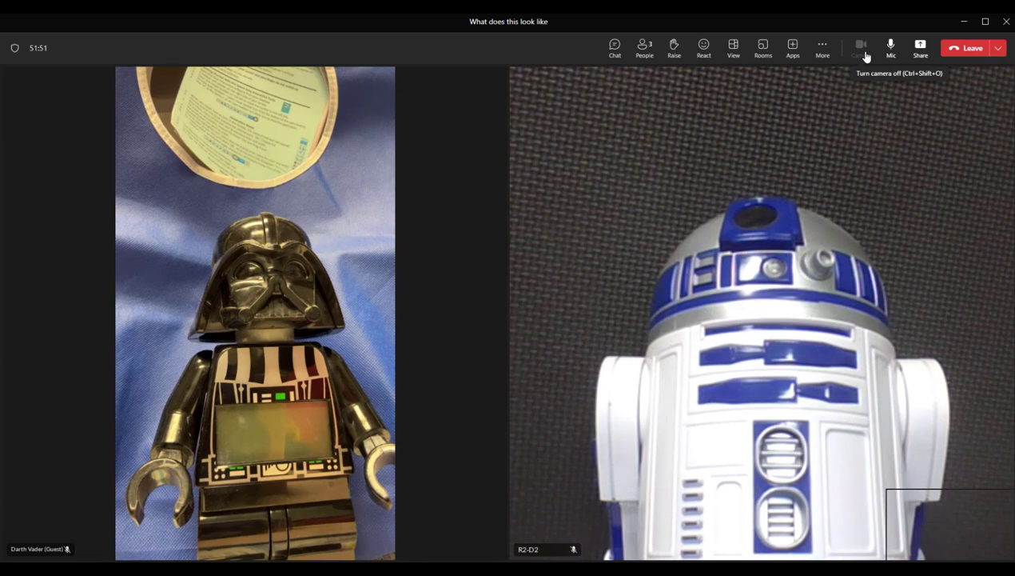
{"action": "left_click", "coordinate": [862, 50]}
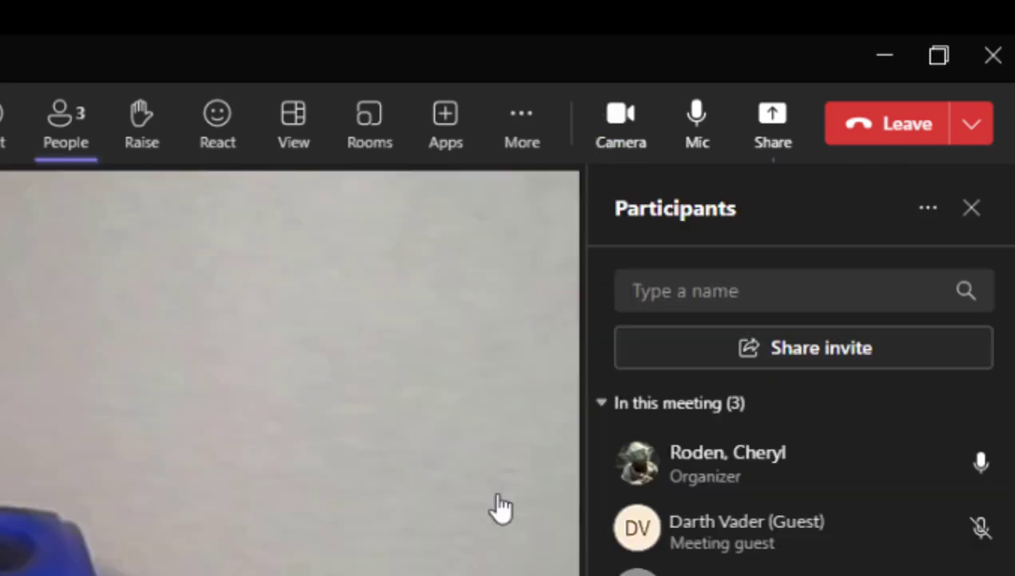
Share an open application window in the meeting and bring the meeting window back to full size
{"action": "left_click", "coordinate": [773, 132]}
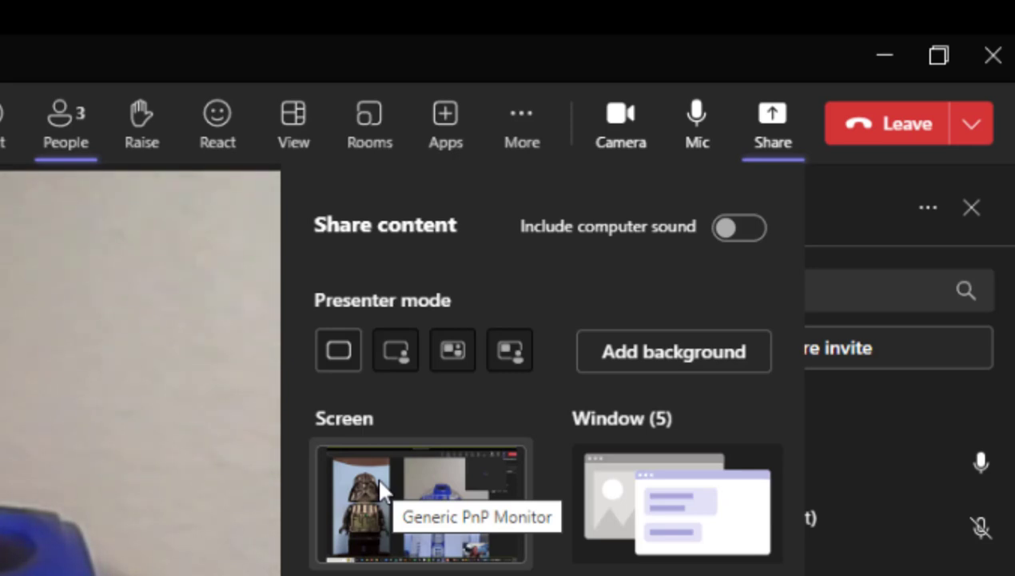
{"action": "left_click", "coordinate": [626, 526]}
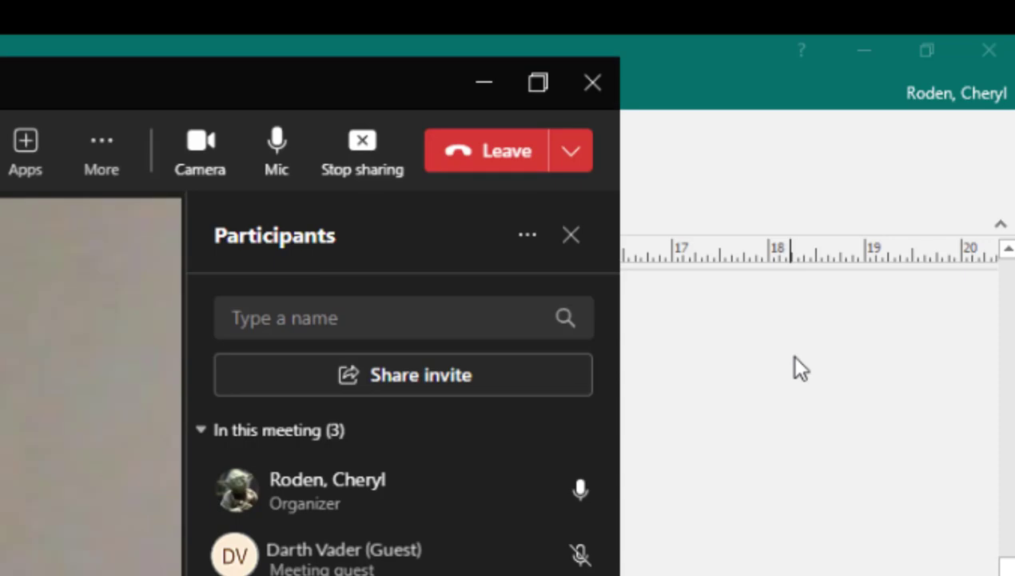
{"action": "left_click", "coordinate": [541, 83]}
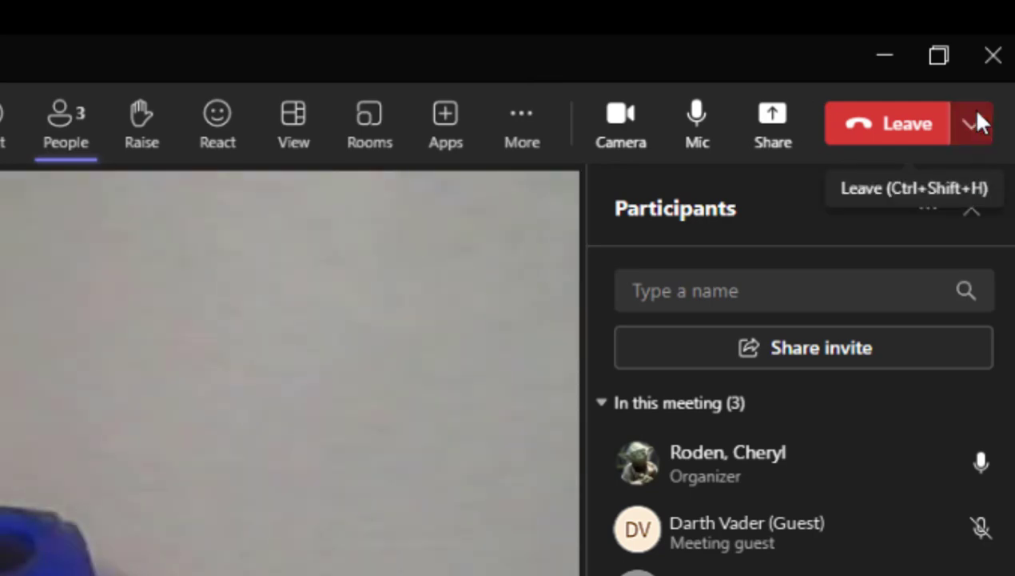
End the meeting for everyone and switch to the main Teams window showing the meeting's chat
{"action": "left_click", "coordinate": [977, 123]}
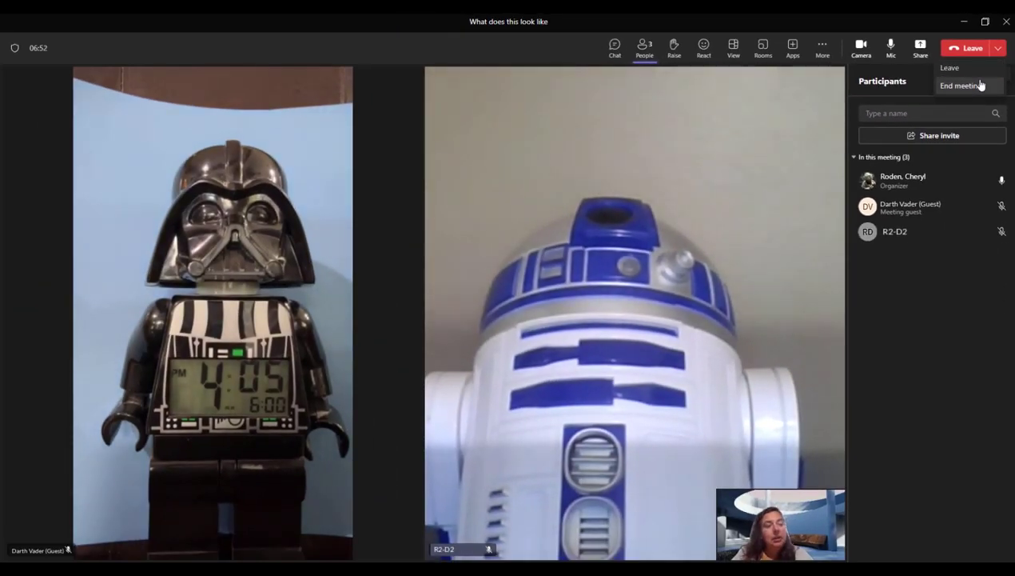
{"action": "left_click", "coordinate": [980, 85]}
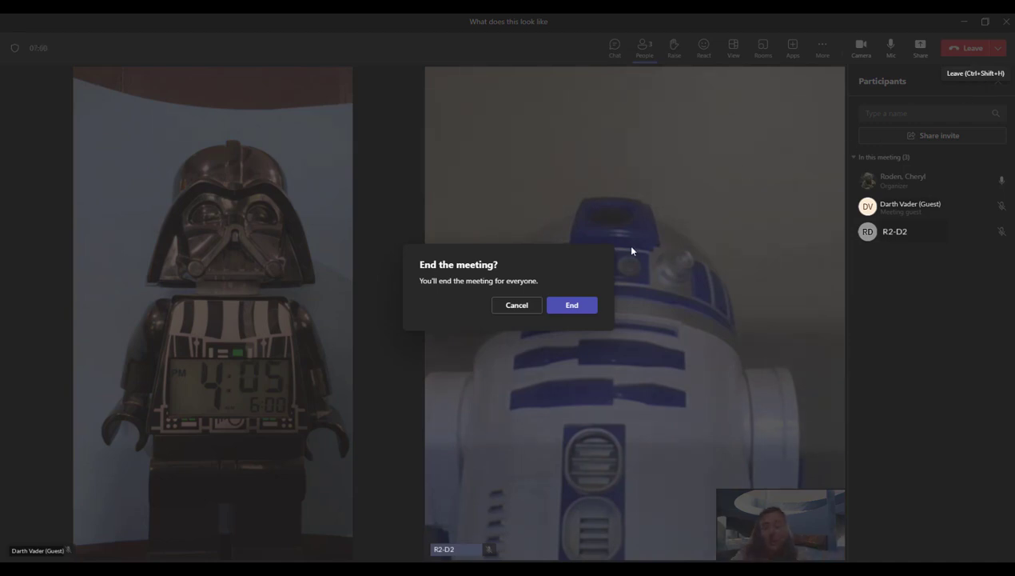
{"action": "left_click", "coordinate": [573, 306]}
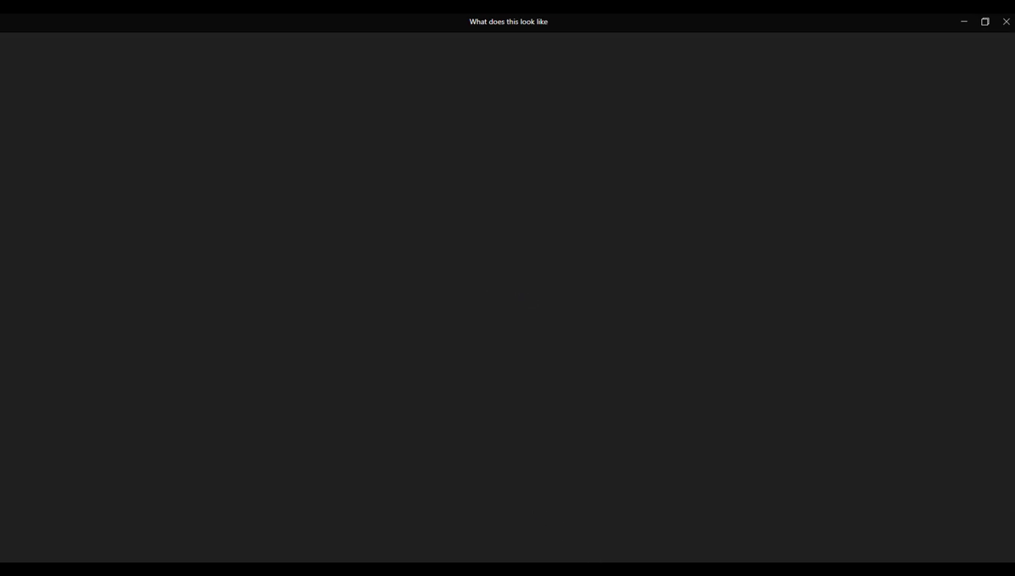
{"action": "mouse_move", "coordinate": [596, 569]}
{"action": "left_click", "coordinate": [583, 527]}
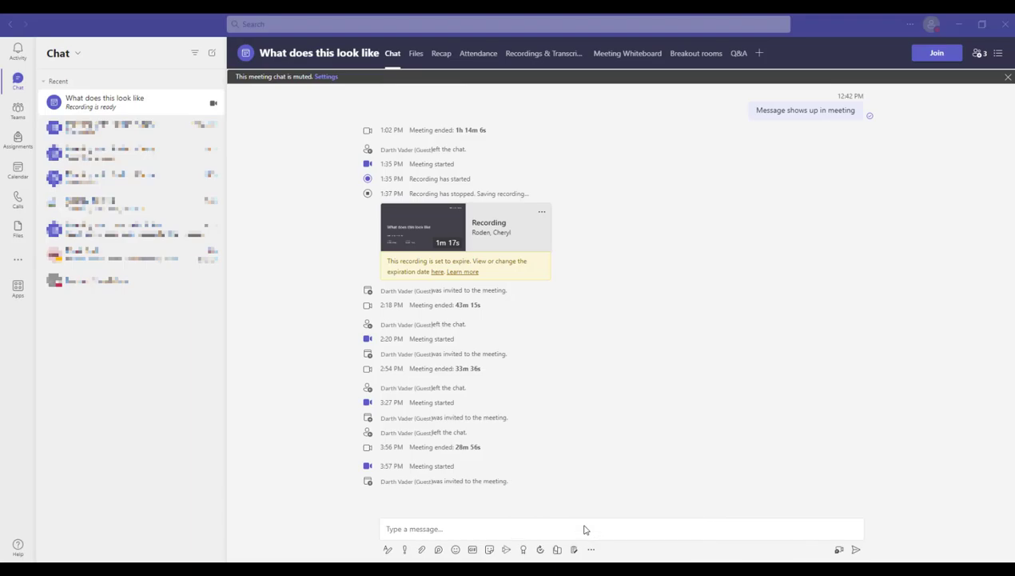